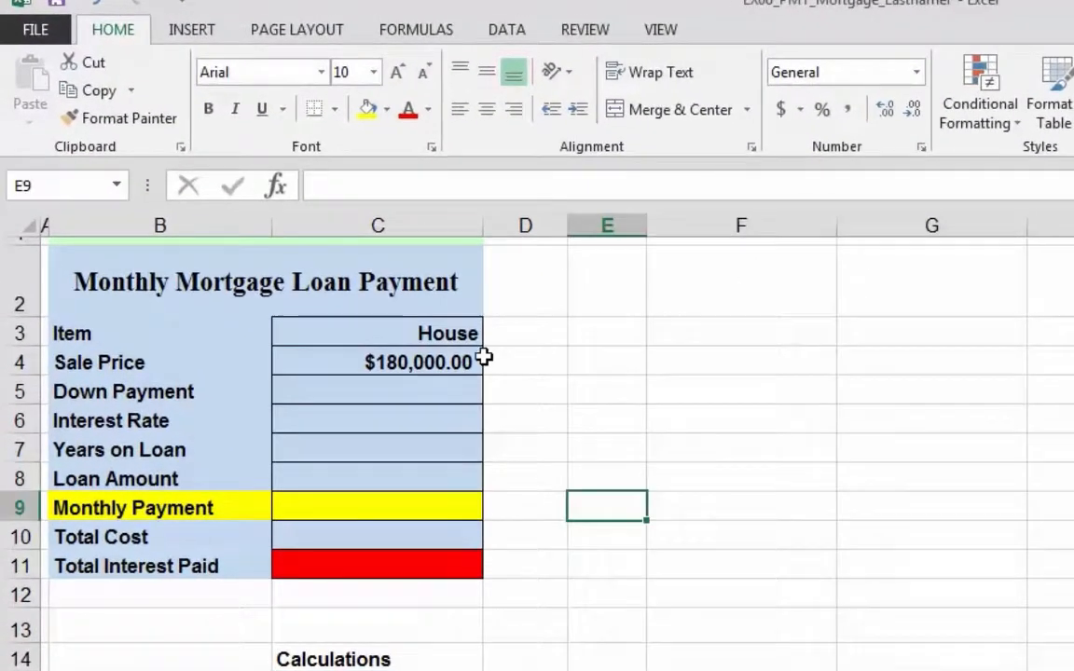
Enter a down payment of 5000 in cell C5
click(275, 229)
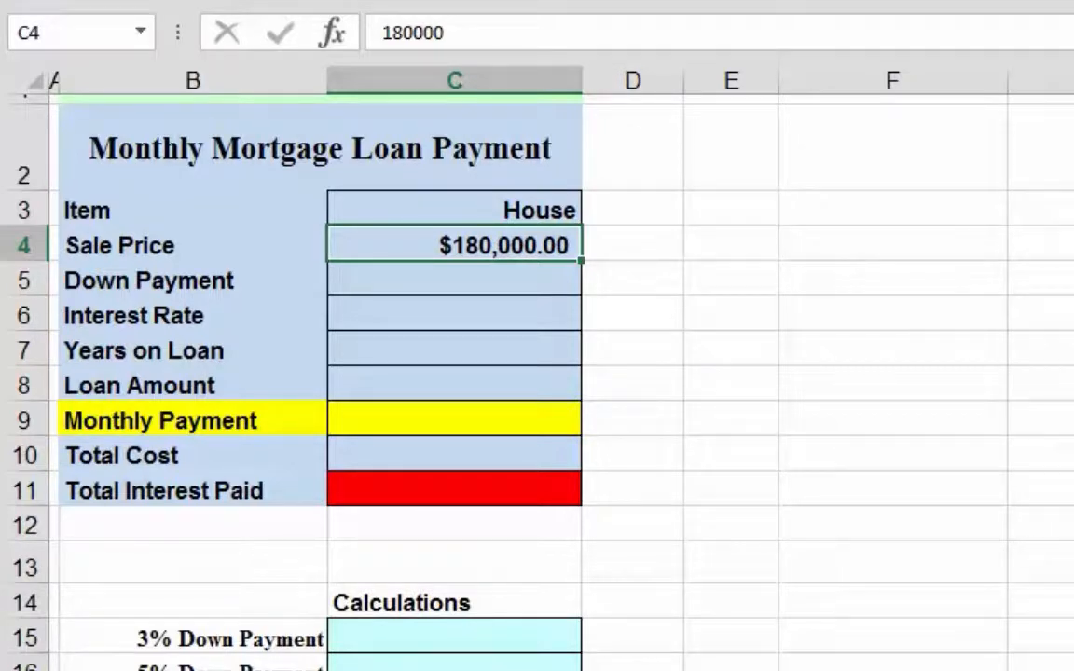
click(521, 277)
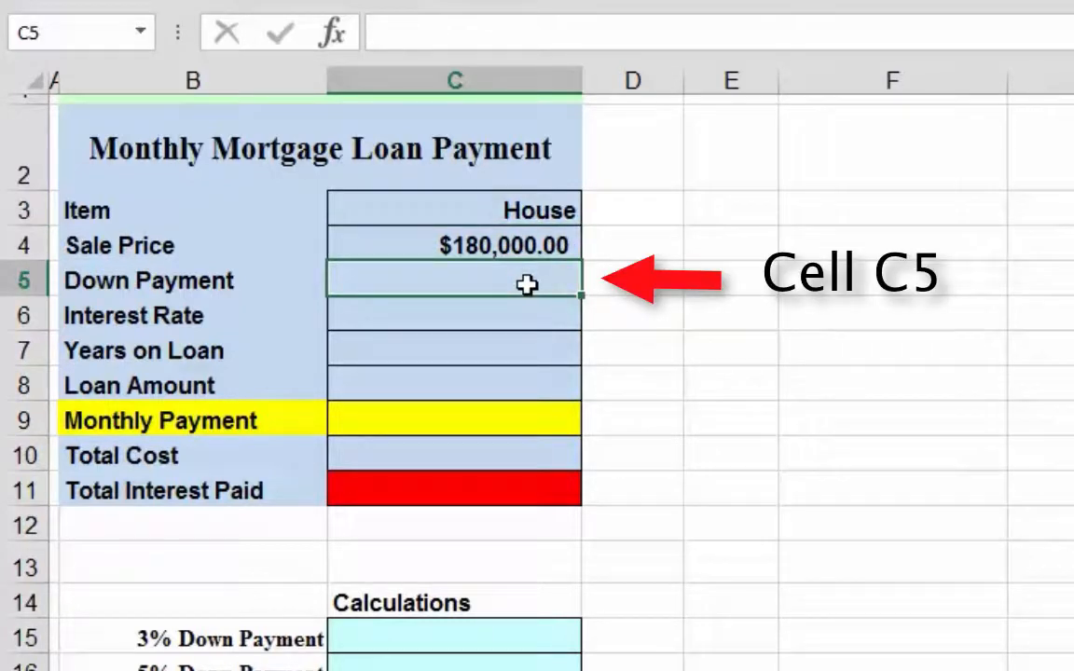
double_click(528, 284)
text(50)
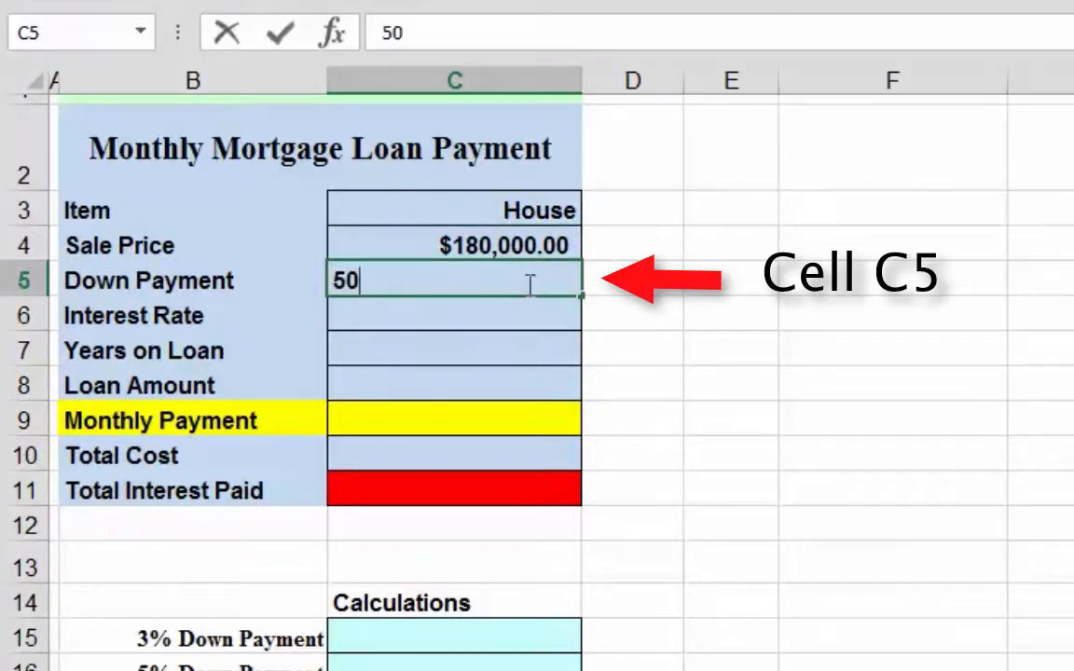
text(00)
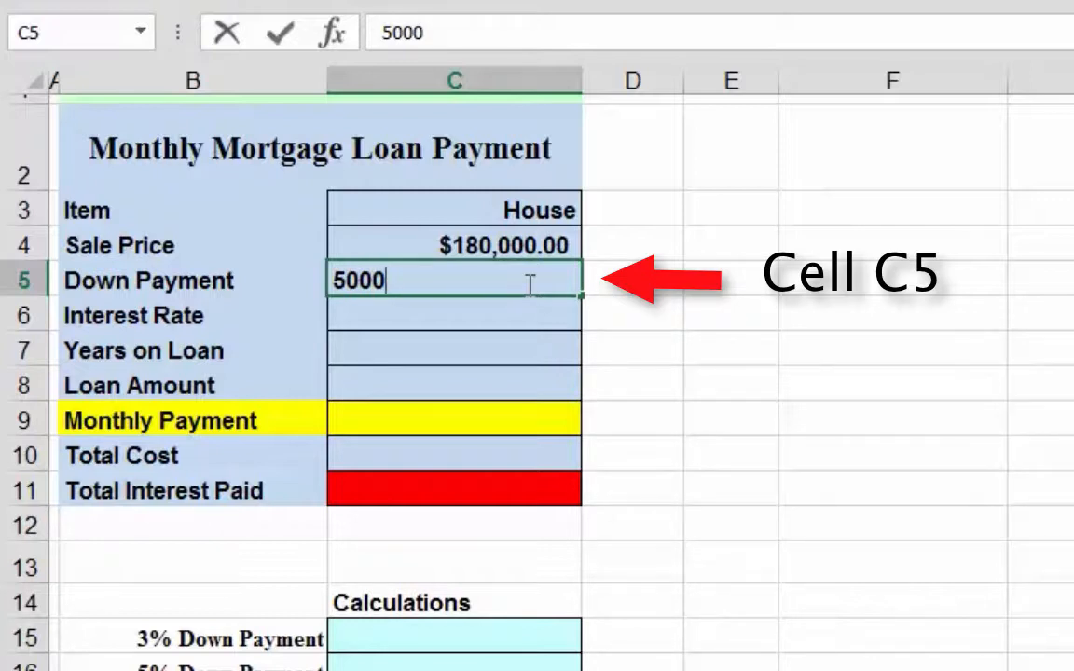
key(Return)
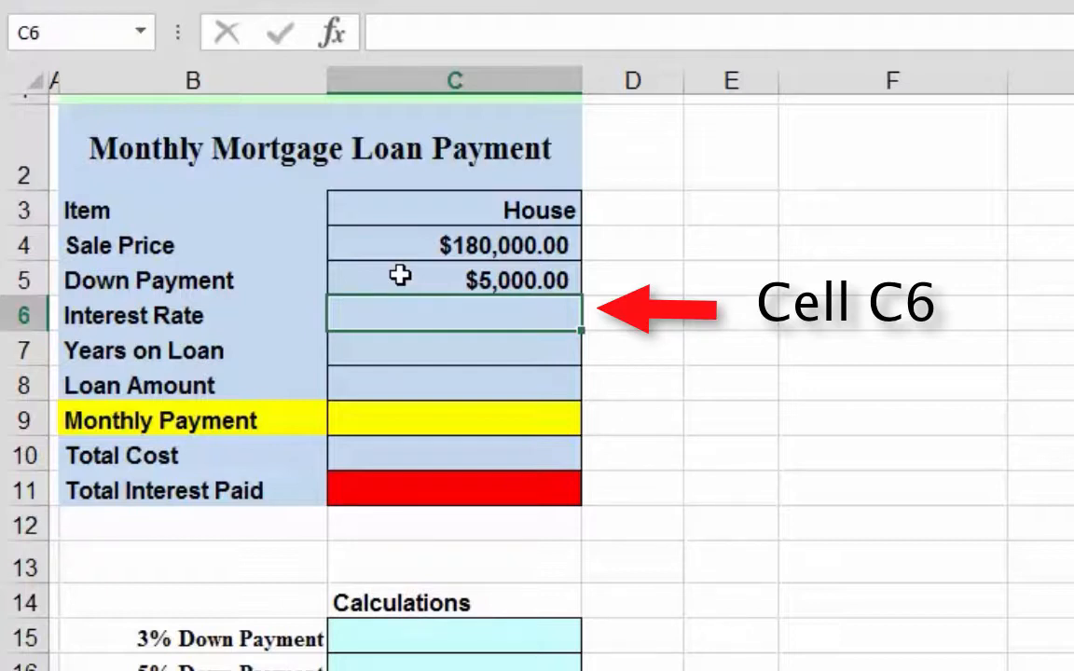
Enter an interest rate of 5.5% in cell C6 and a loan term of 30 years in cell C7
text(5)
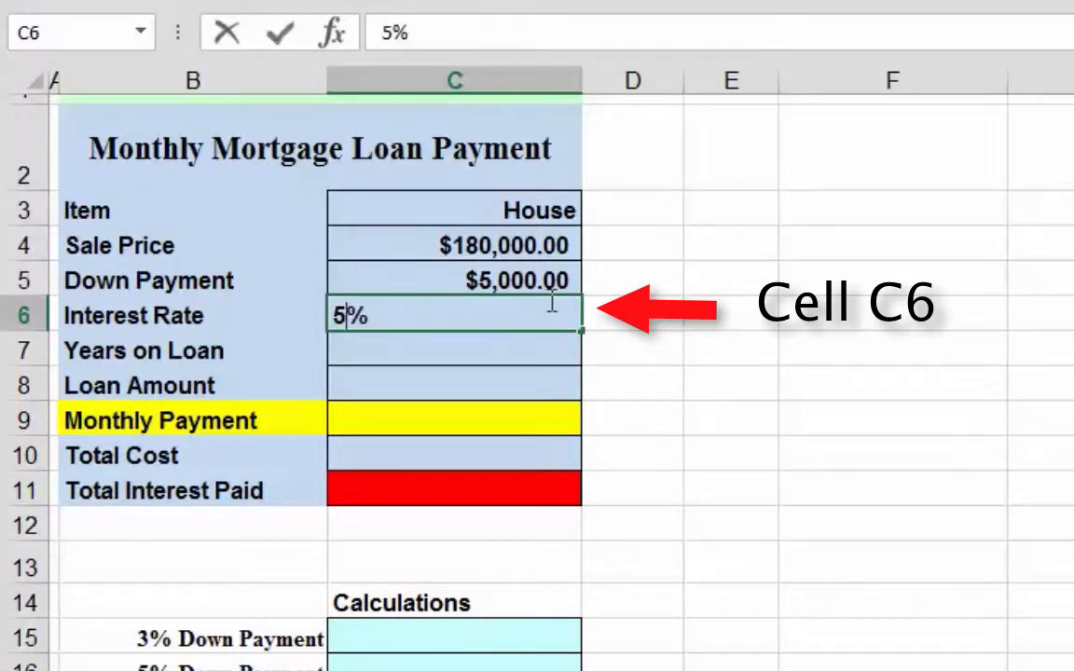
text(.5)
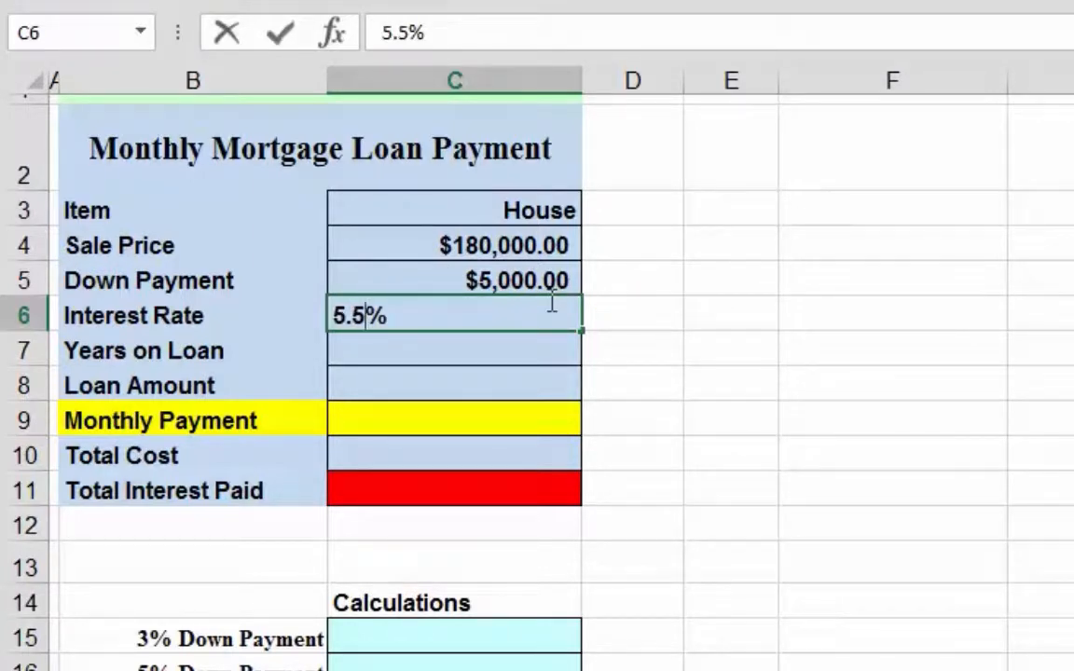
key(Return)
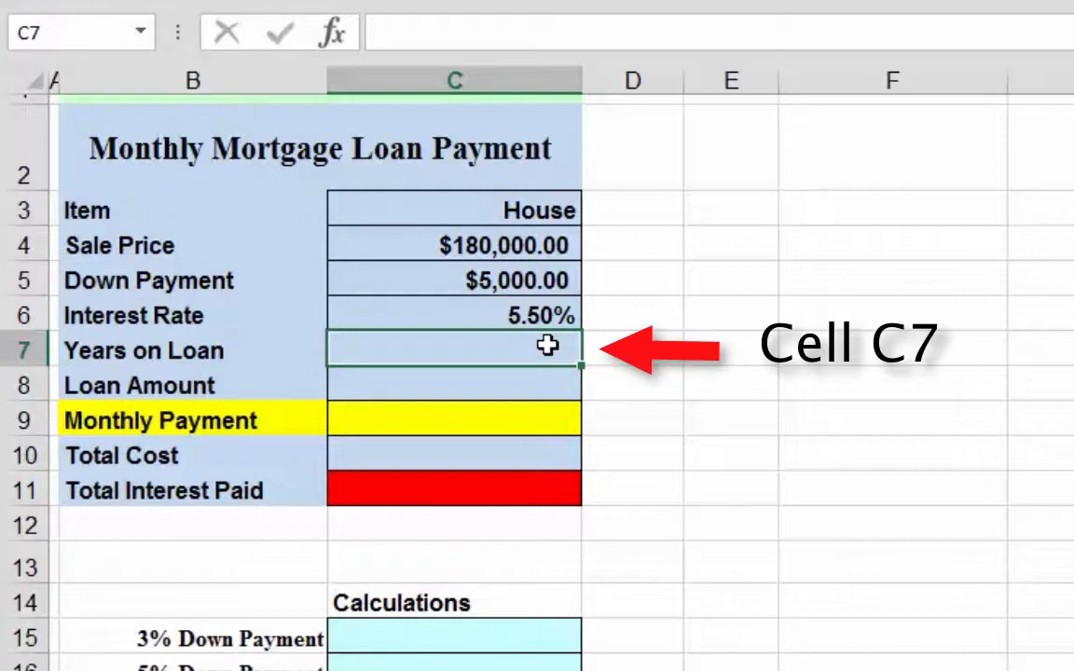
text(30)
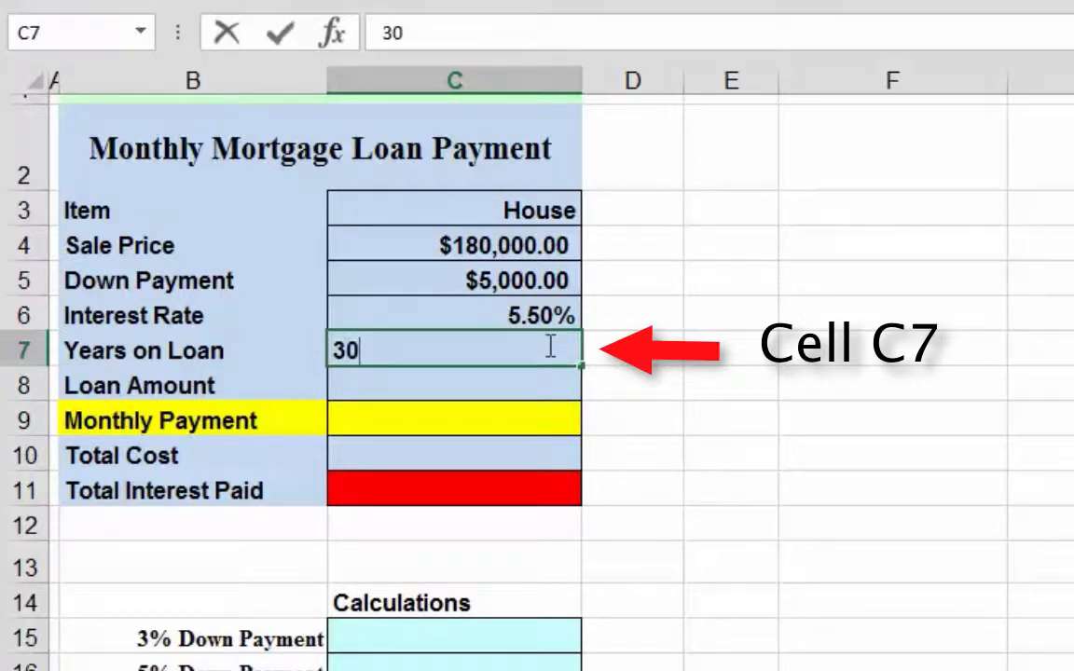
click(755, 347)
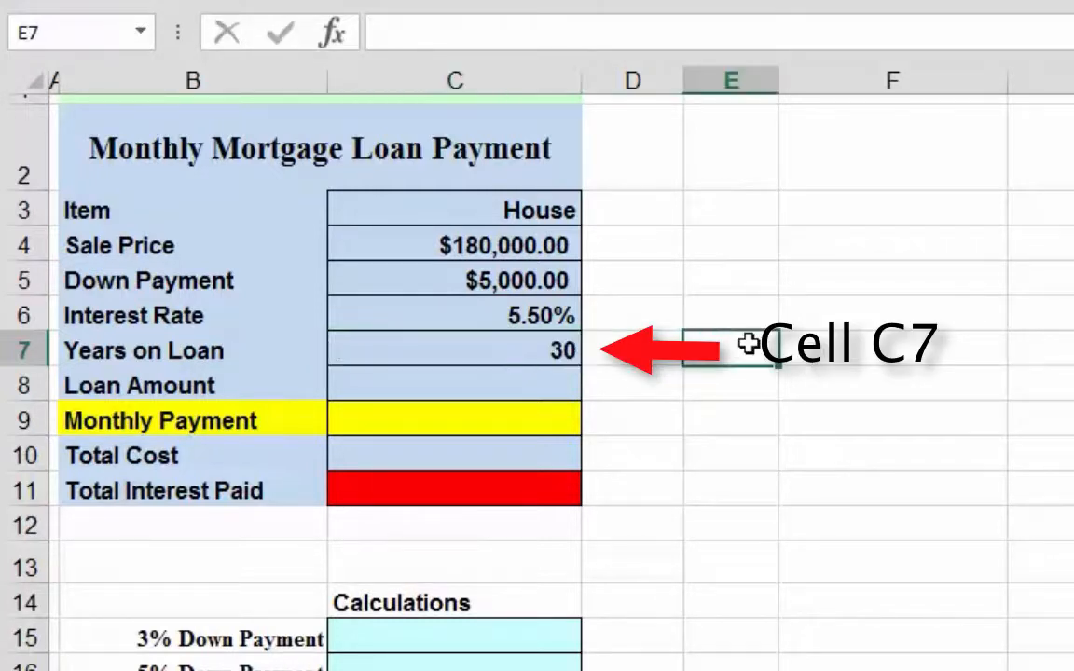
Calculate the loan amount in cell C8 by subtracting the down payment from the sale price with =c4-c5
click(548, 385)
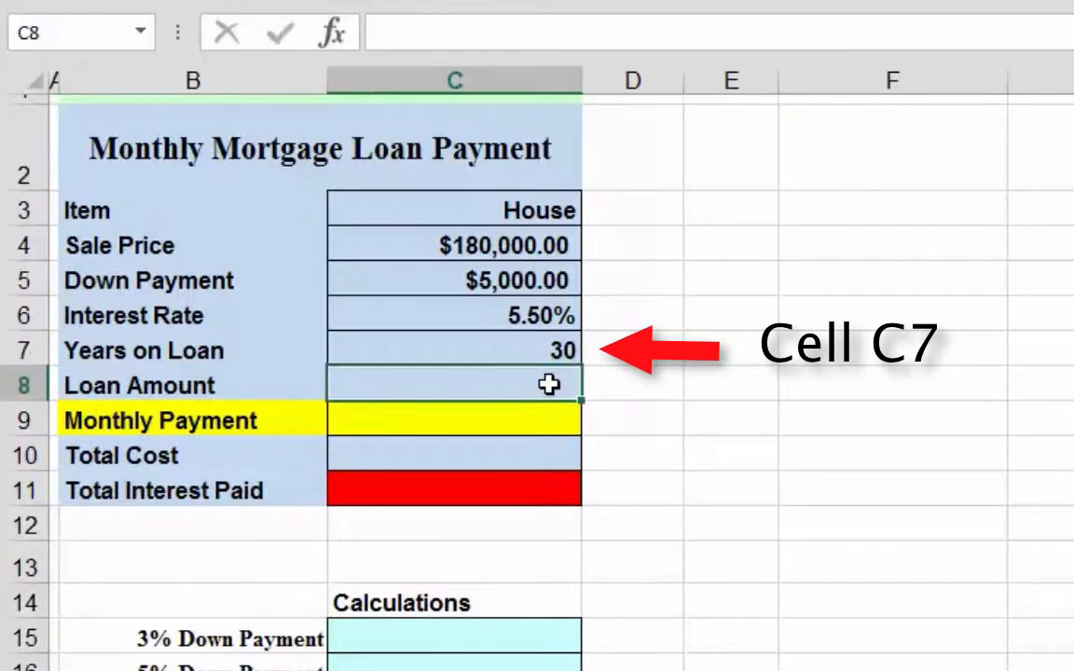
click(528, 245)
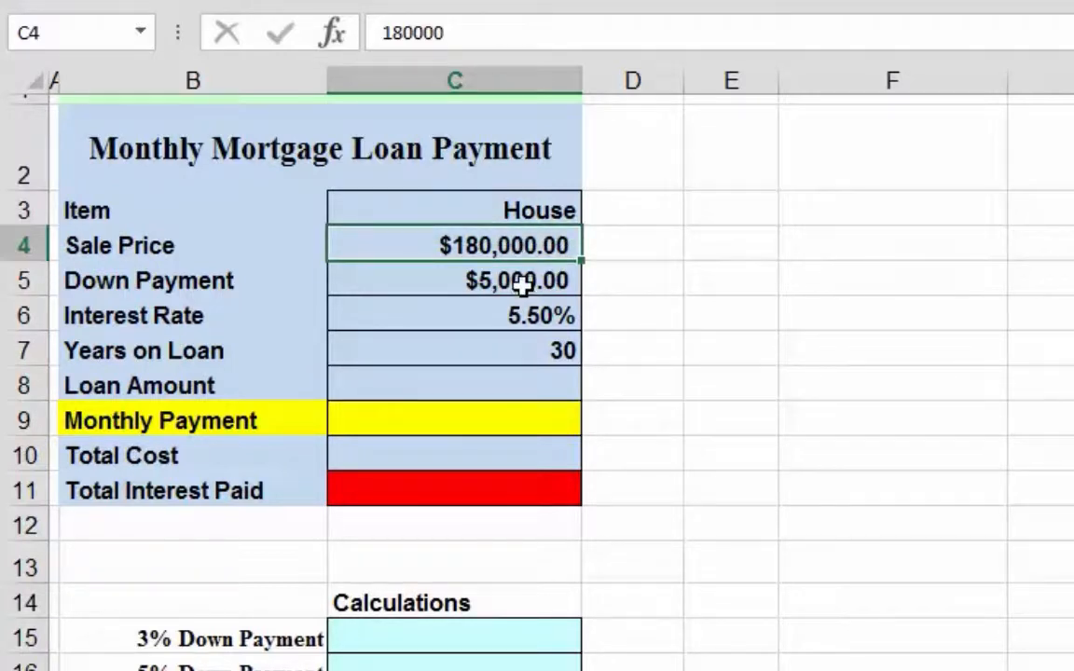
click(525, 280)
click(529, 383)
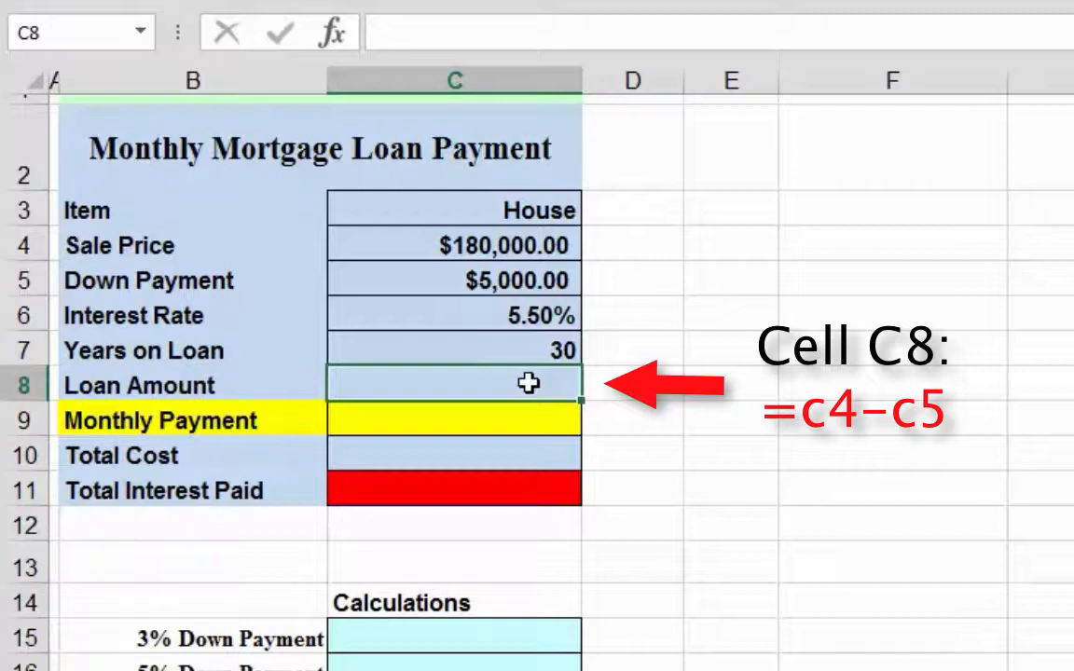
click(423, 29)
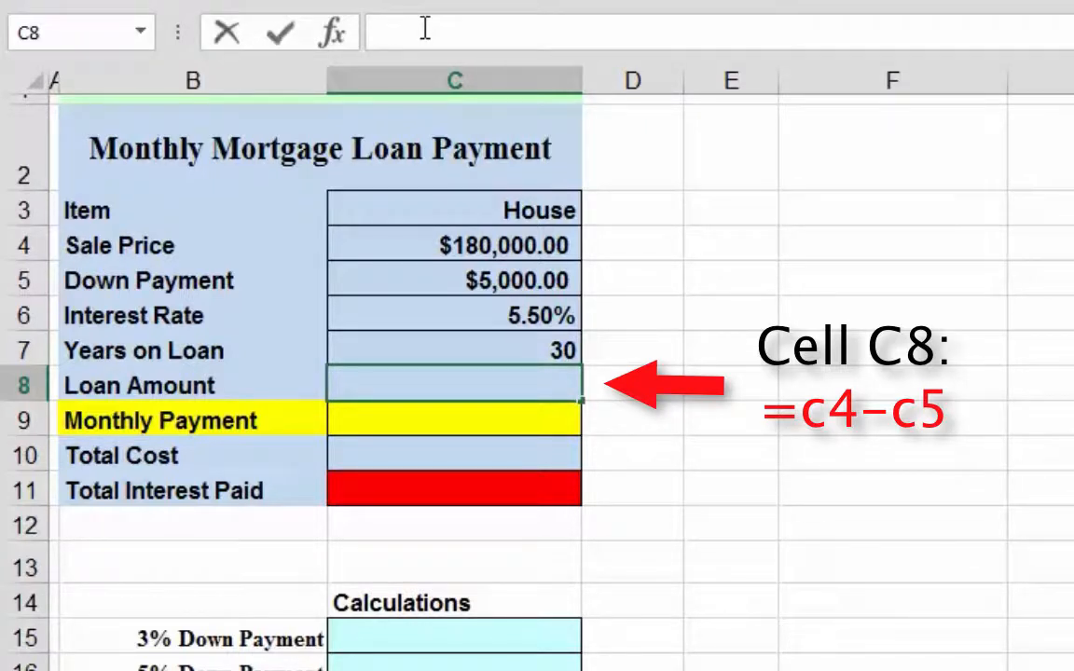
text(=)
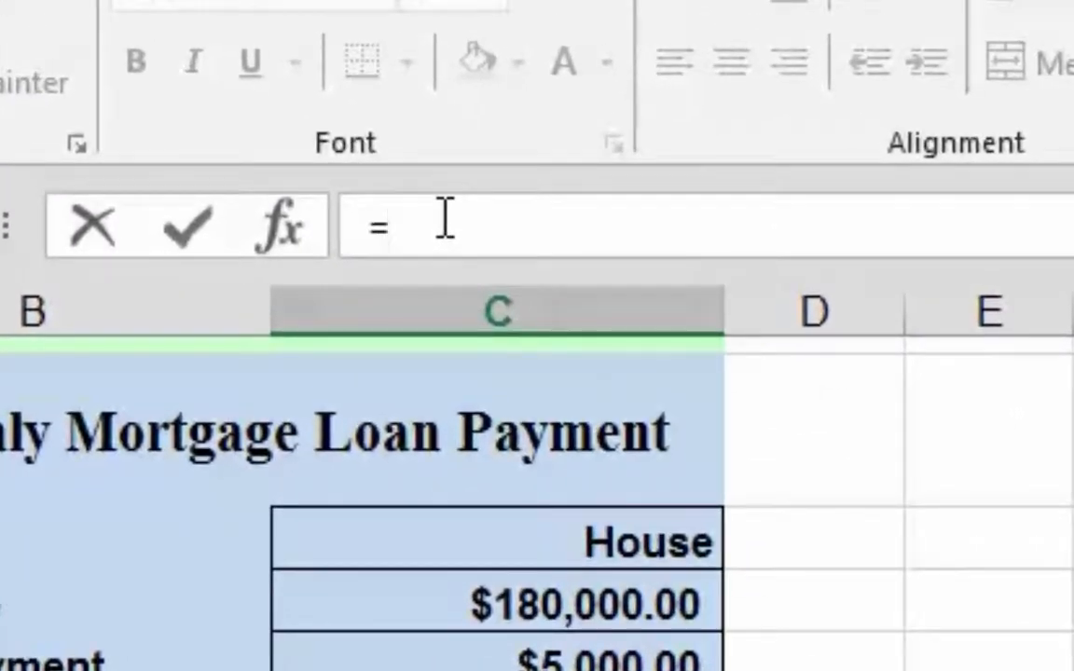
text(c4-)
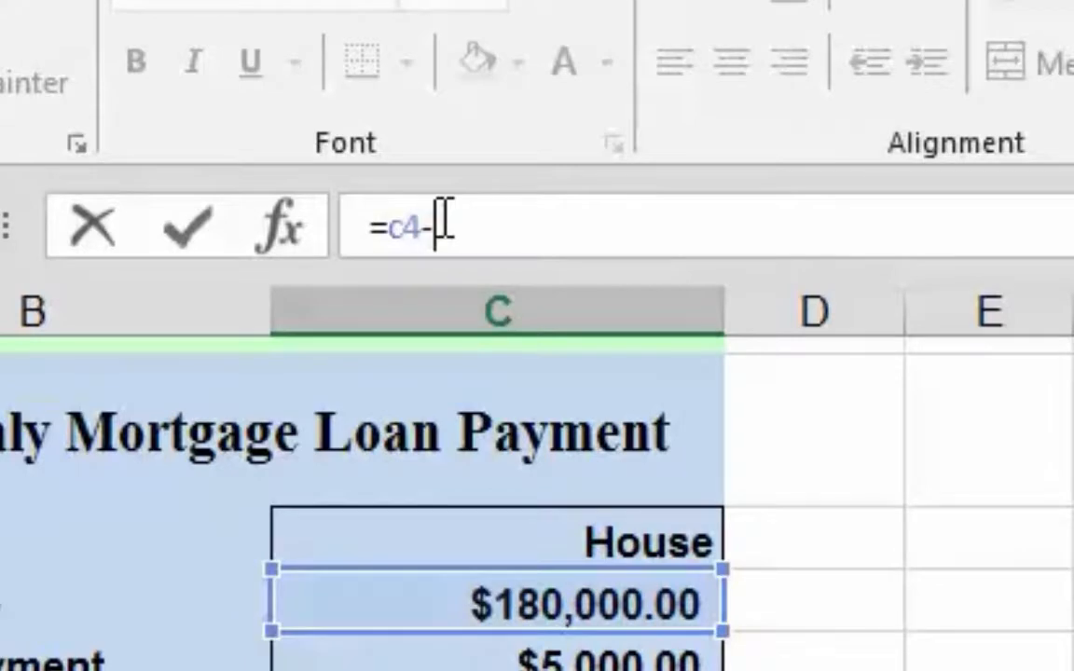
text(c5)
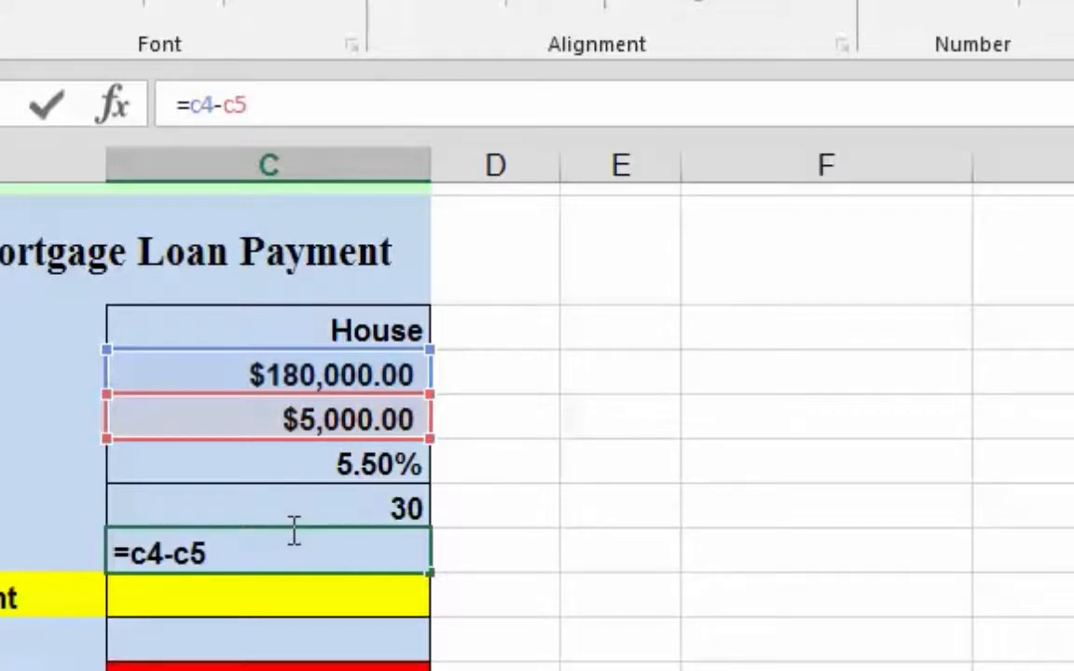
key(Return)
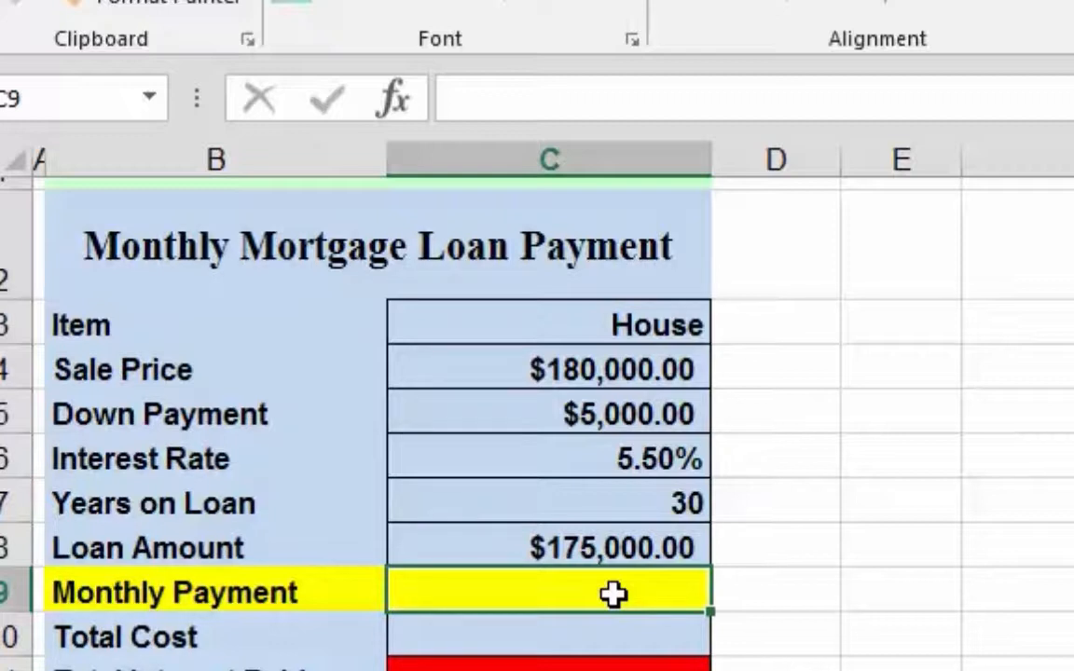
Insert the PMT function into the Monthly Payment cell C9
click(404, 96)
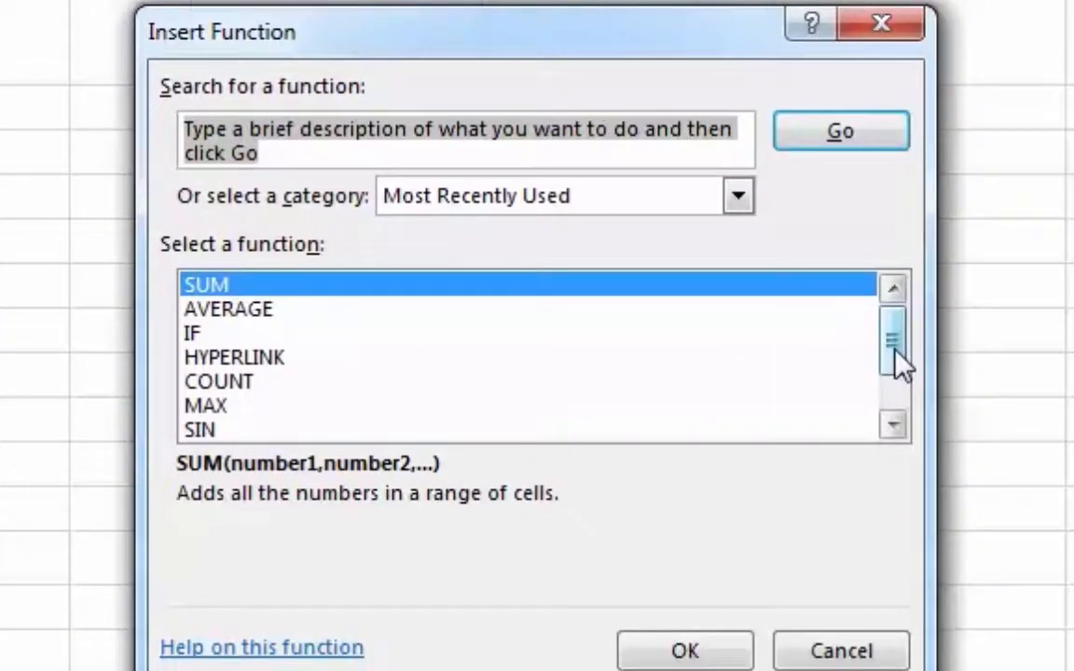
drag(893, 346, 891, 403)
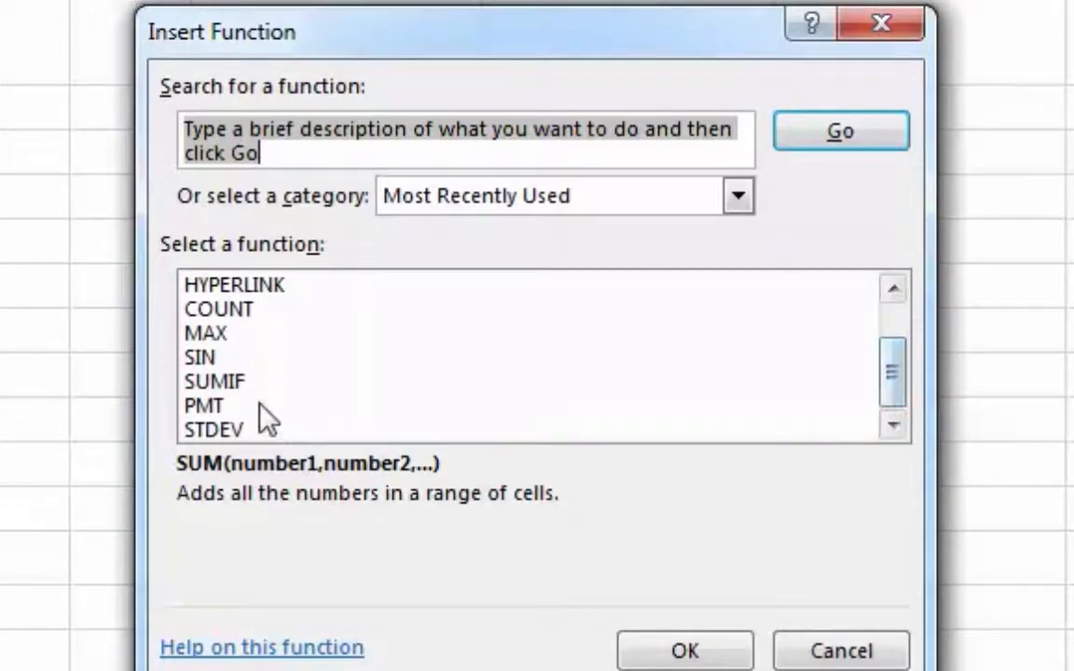
click(209, 408)
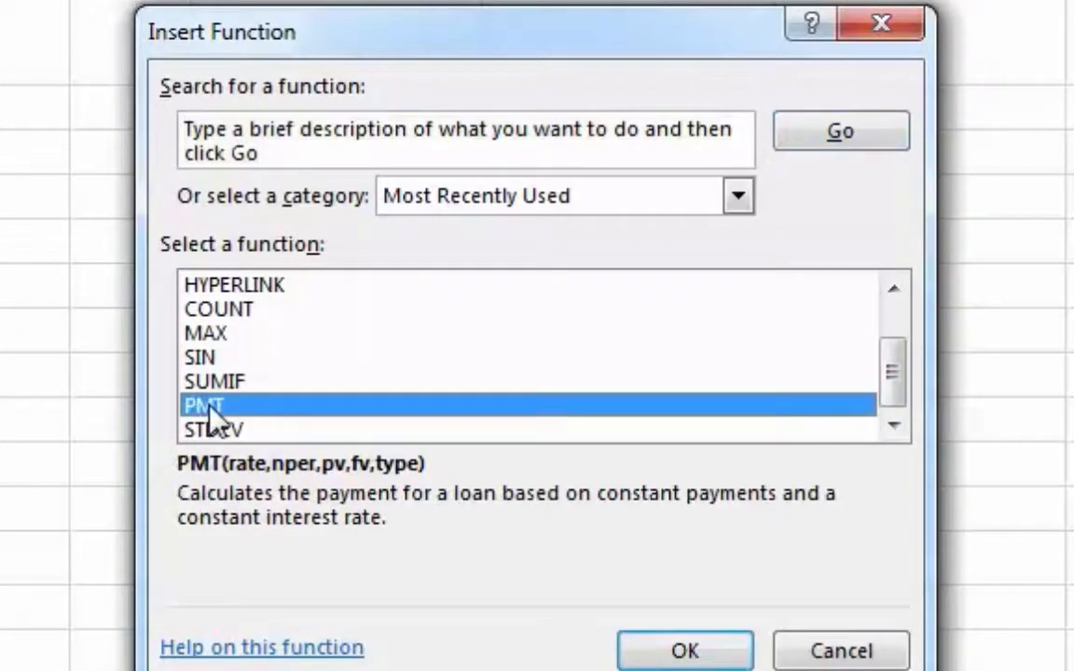
click(686, 652)
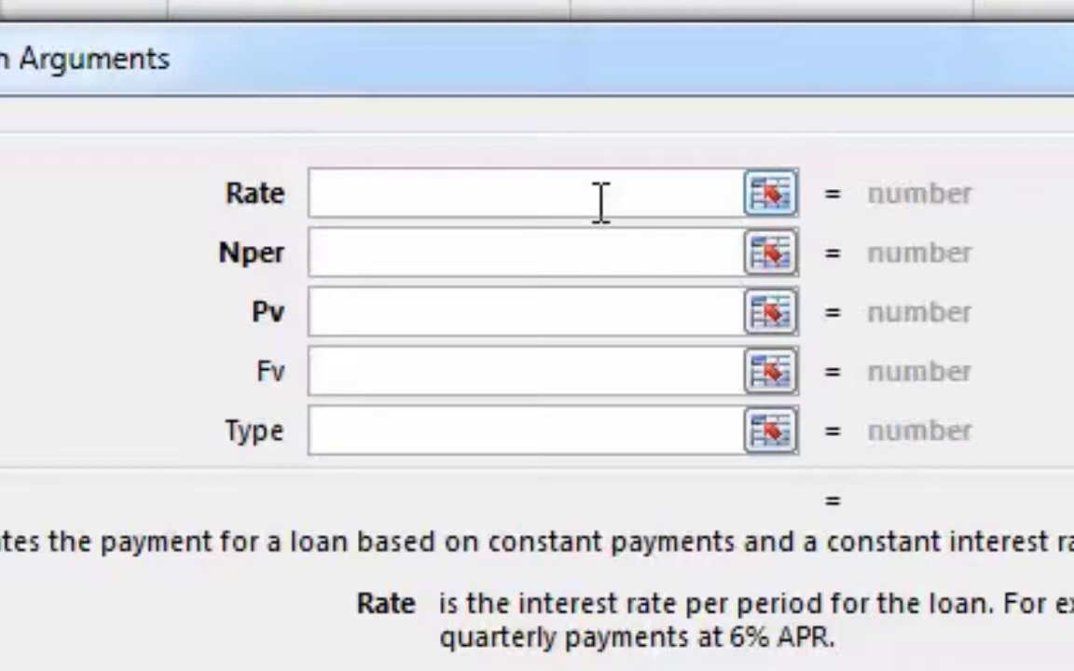
Set the PMT function's Rate argument to c6/12 and its Nper argument to c7*12
text(c6)
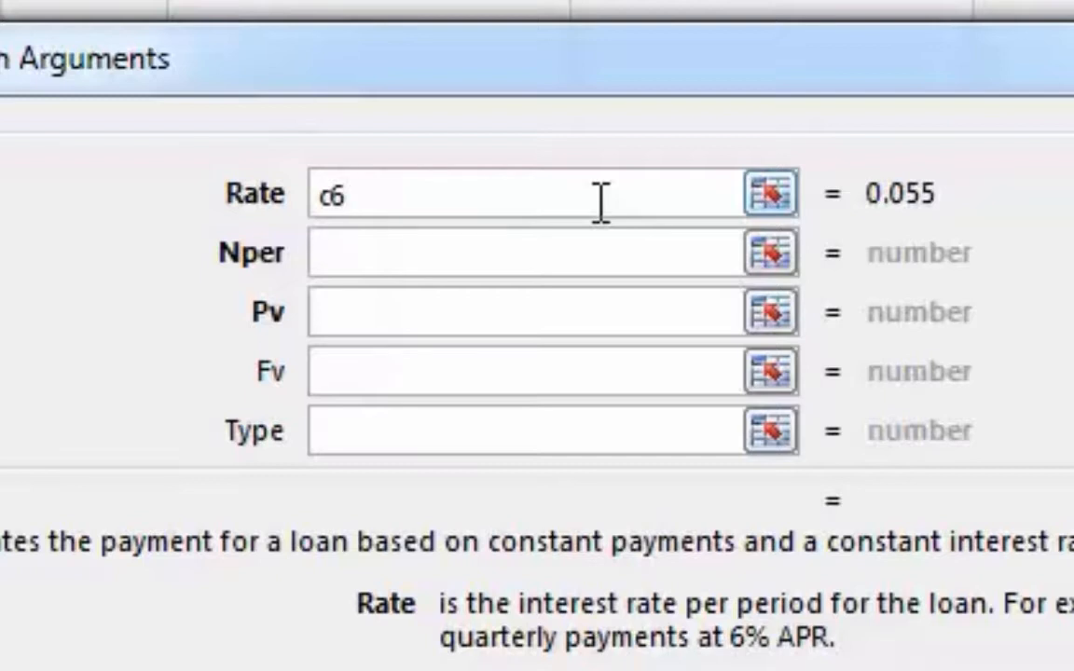
text(/12)
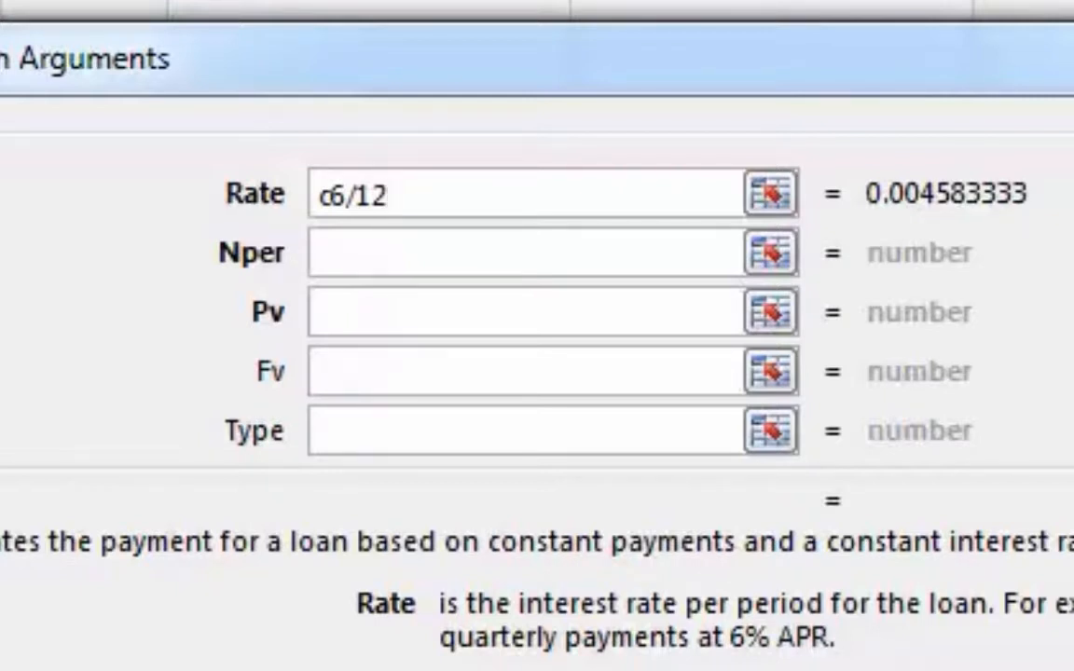
click(404, 252)
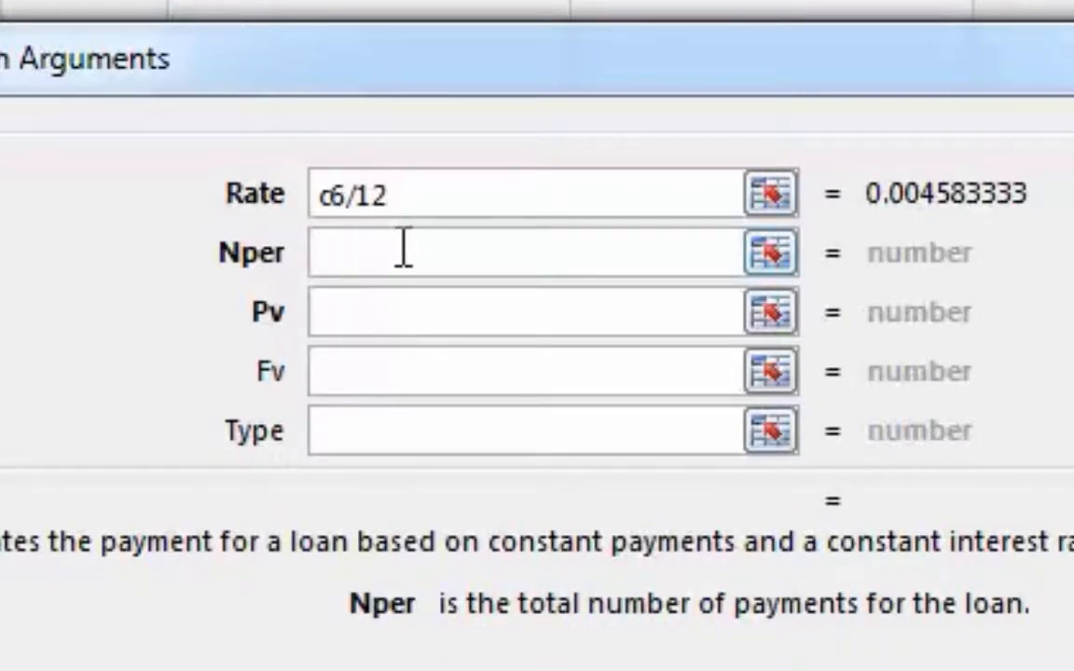
text(c)
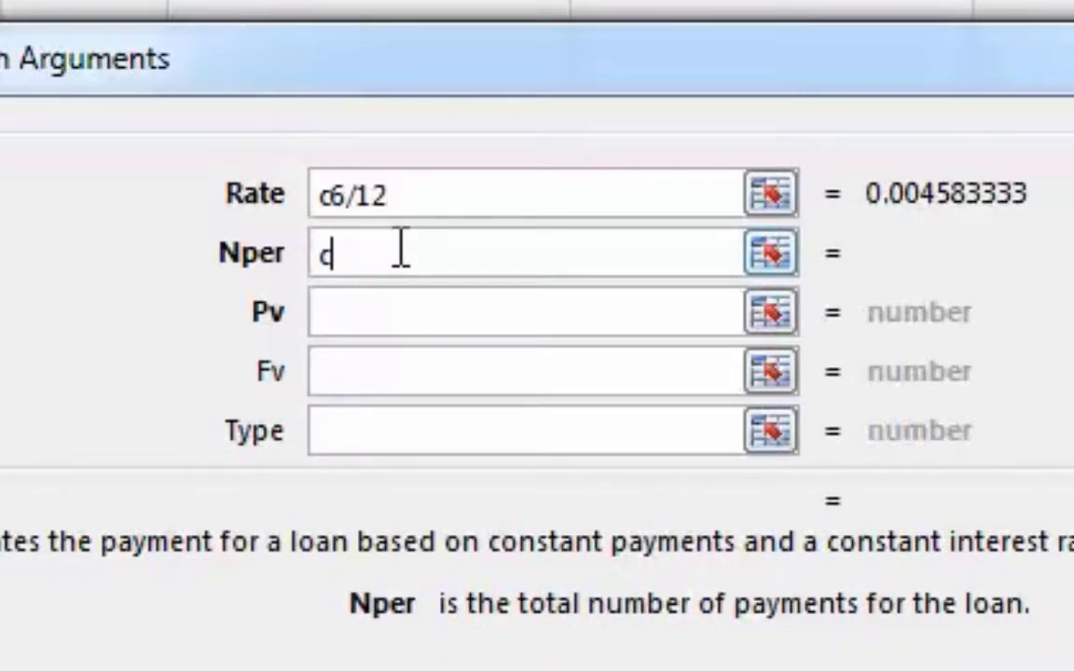
text(7)
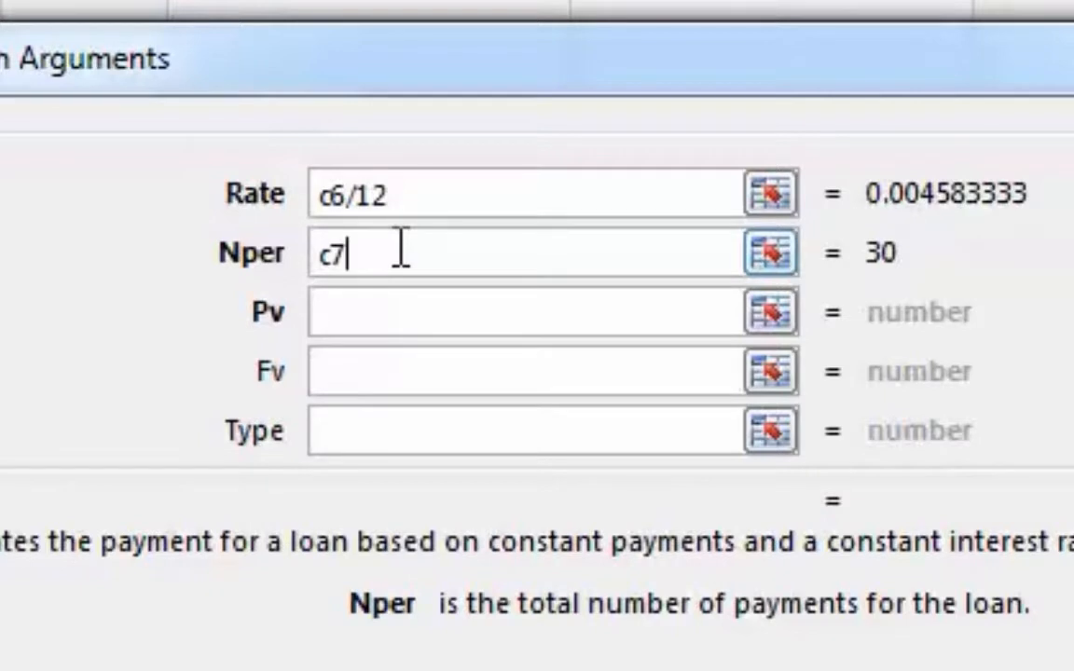
text(8)
key(BackSpace)
text(*)
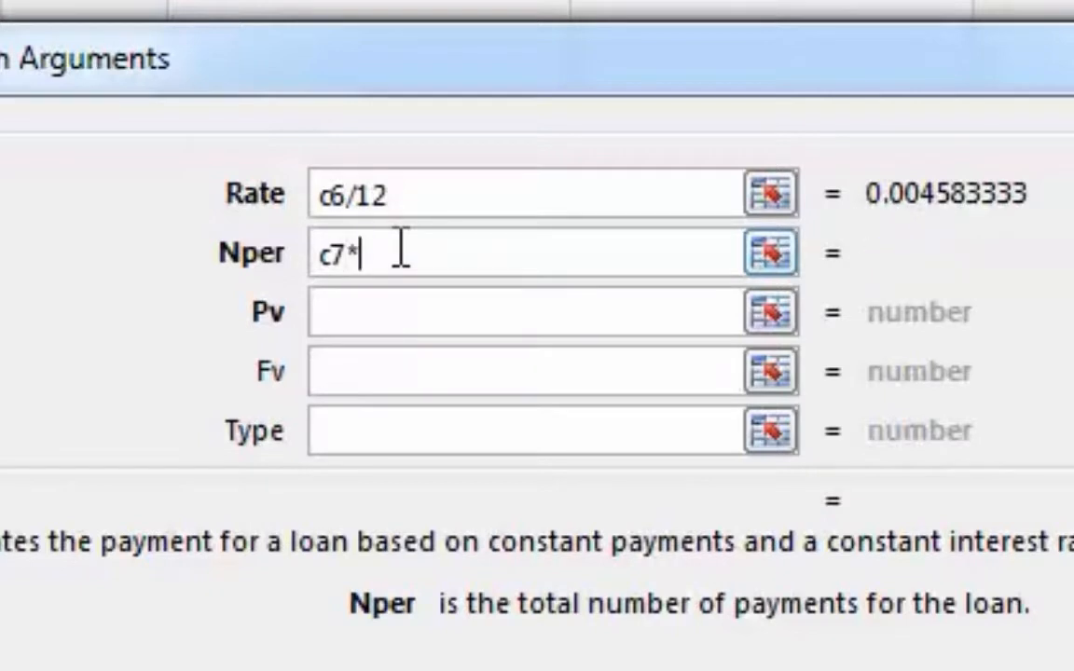
text(12)
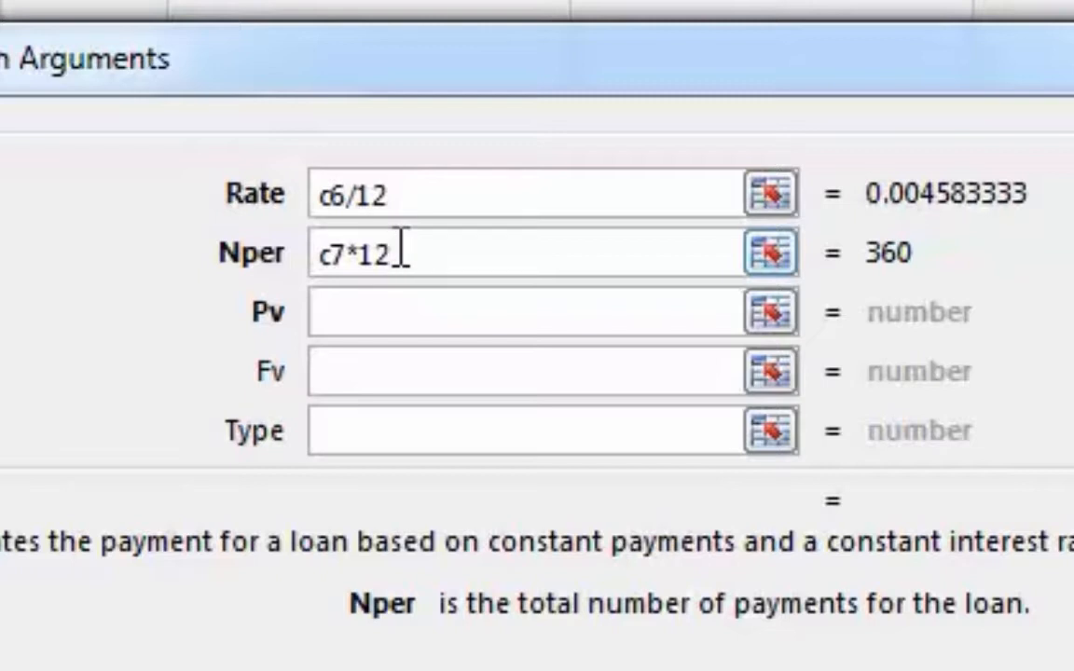
Set the PMT function's Pv argument to c8 and complete the monthly payment formula
click(500, 307)
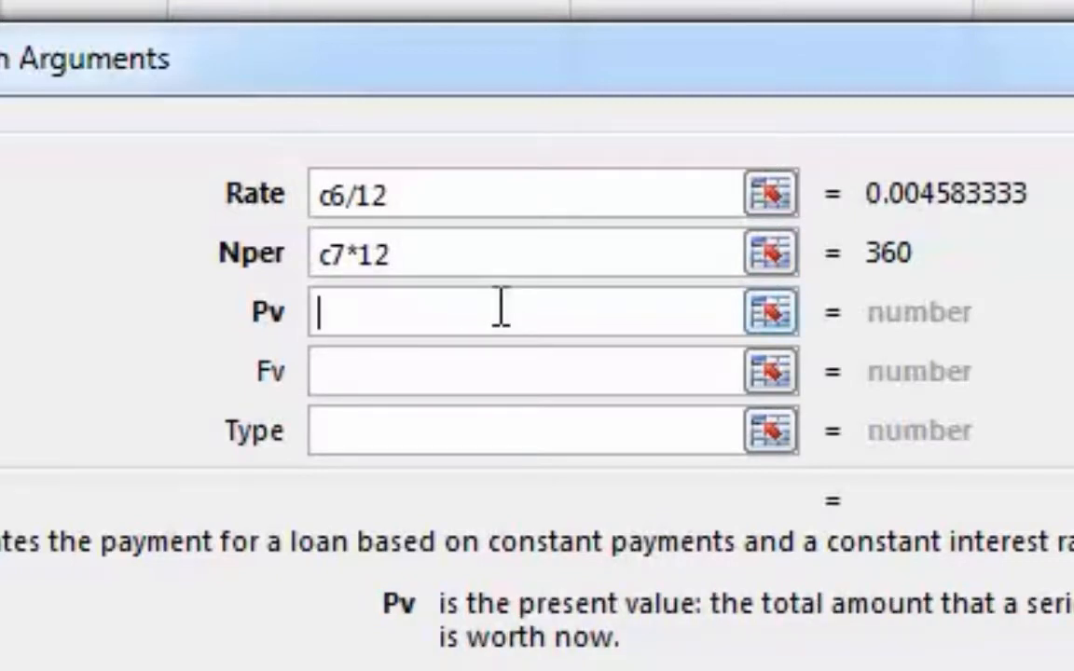
text(c)
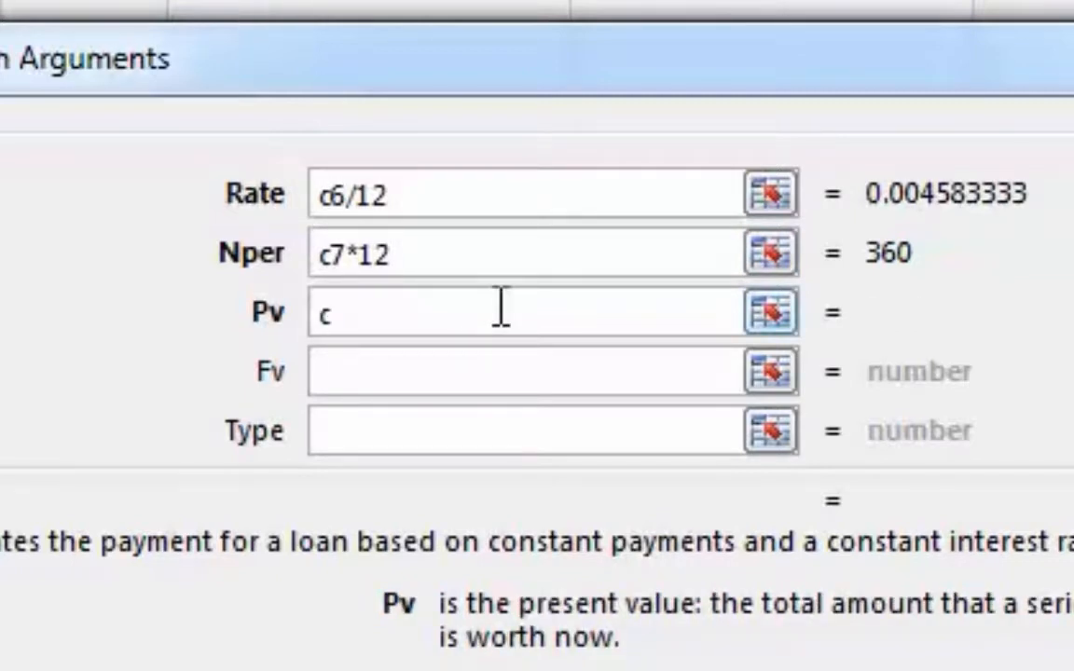
text(8)
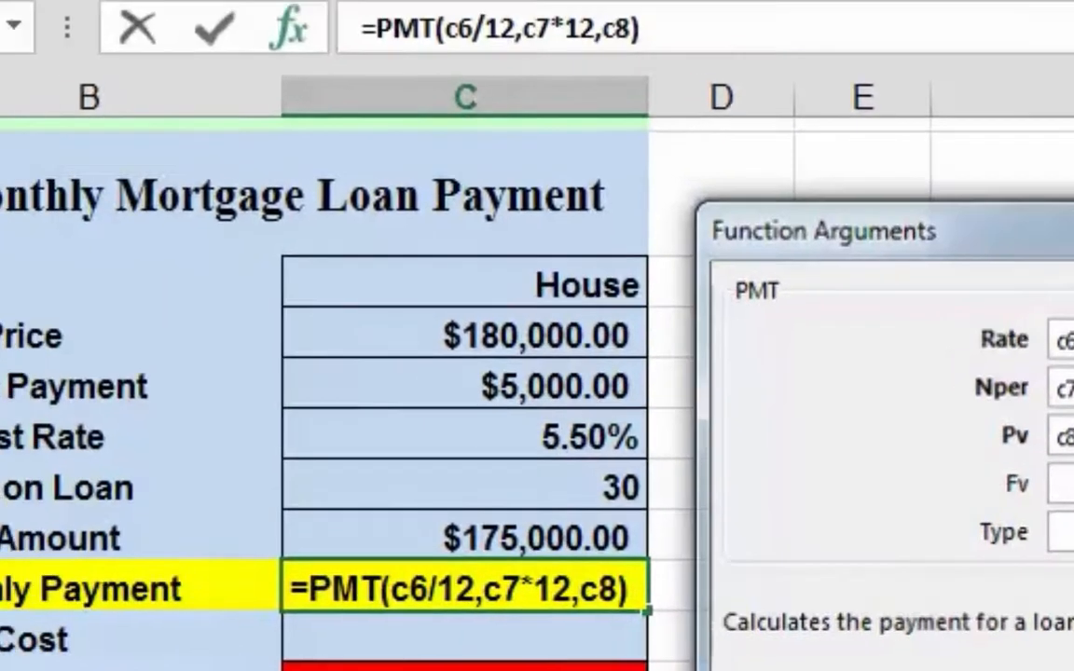
click(794, 628)
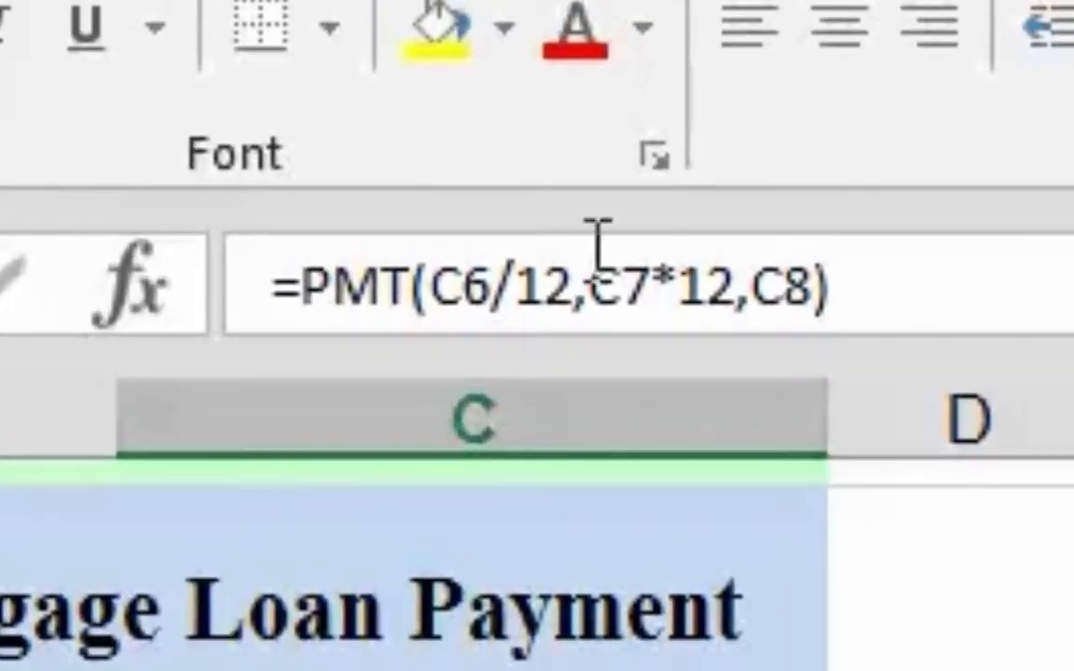
Put a minus sign before PMT in the Monthly Payment formula, making it =-PMT(C6/12,C7*12,C8)
click(298, 288)
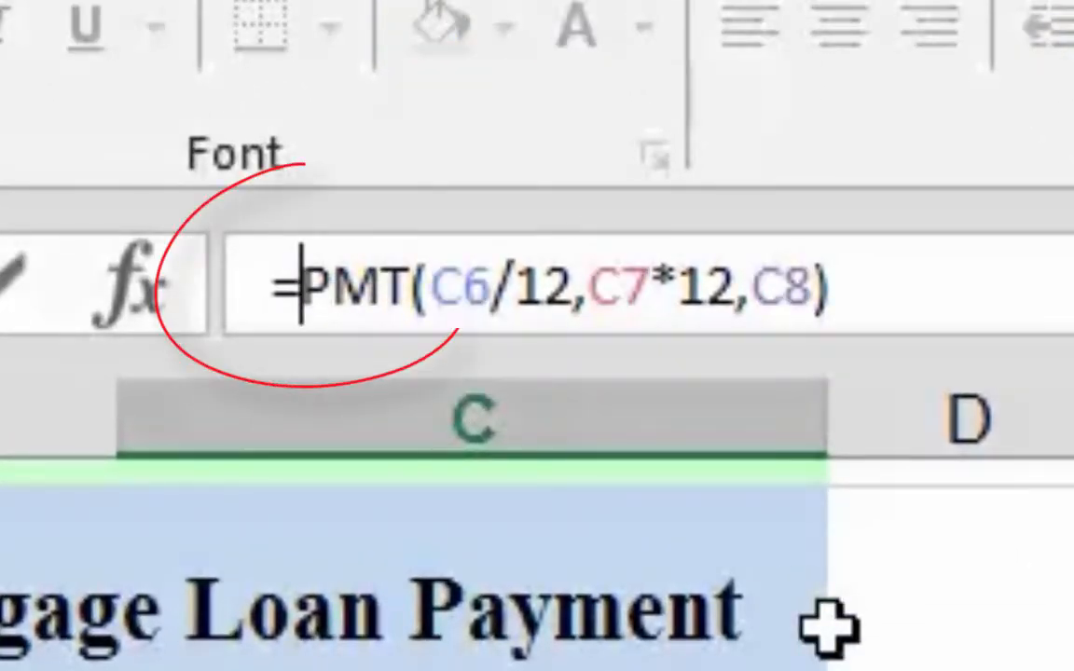
text(-)
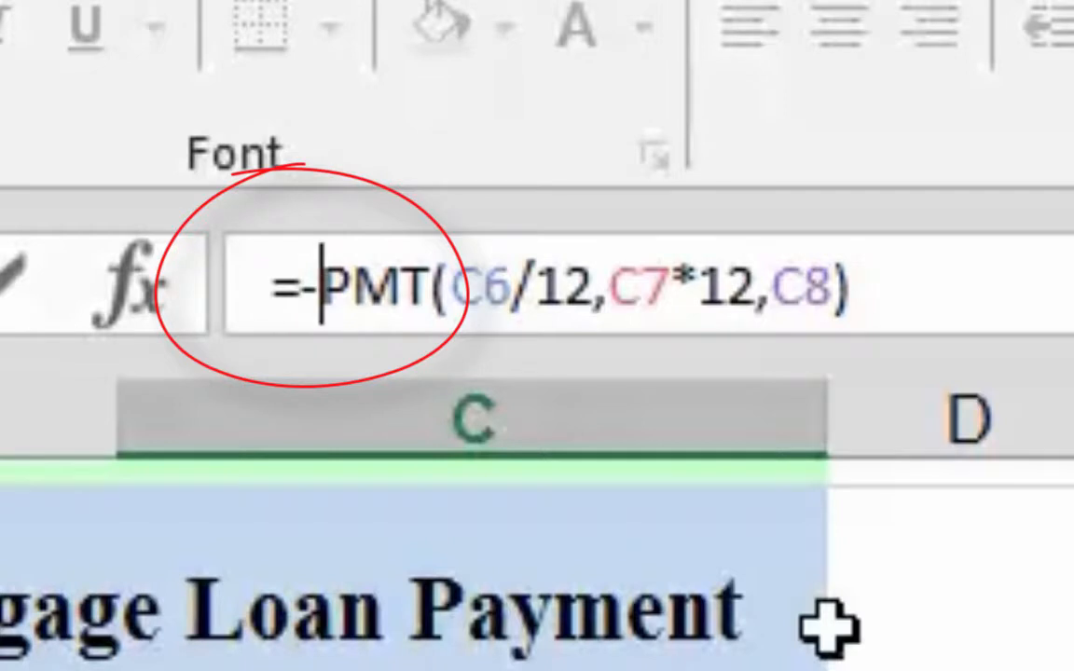
key(Return)
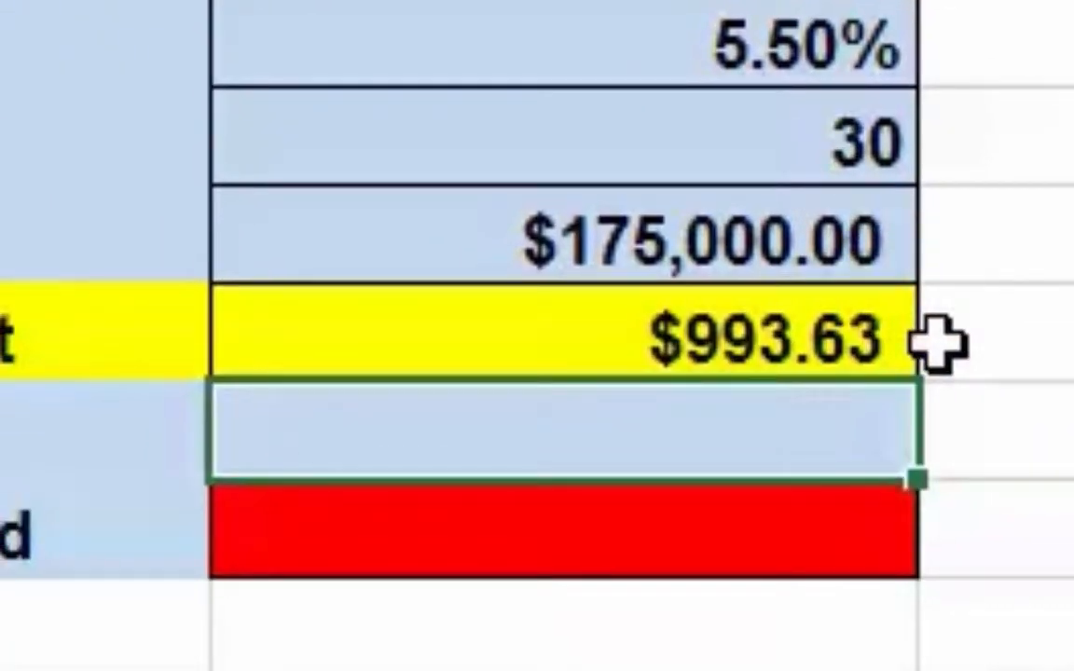
click(856, 332)
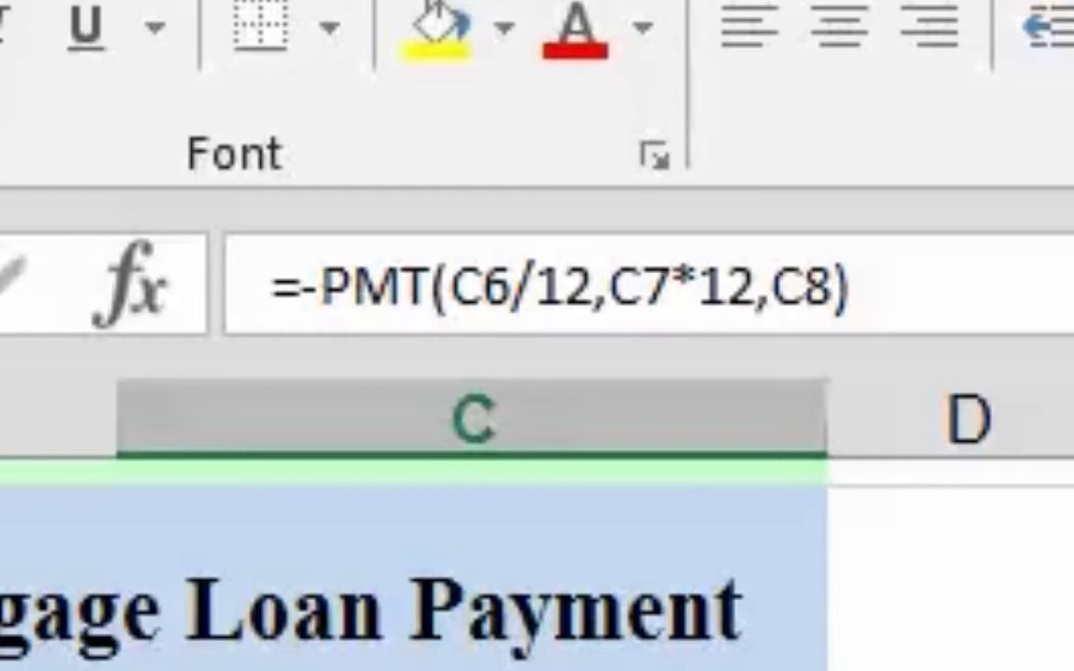
Calculate the Total Cost in cell C10 with the formula =c9*c7*12
click(958, 571)
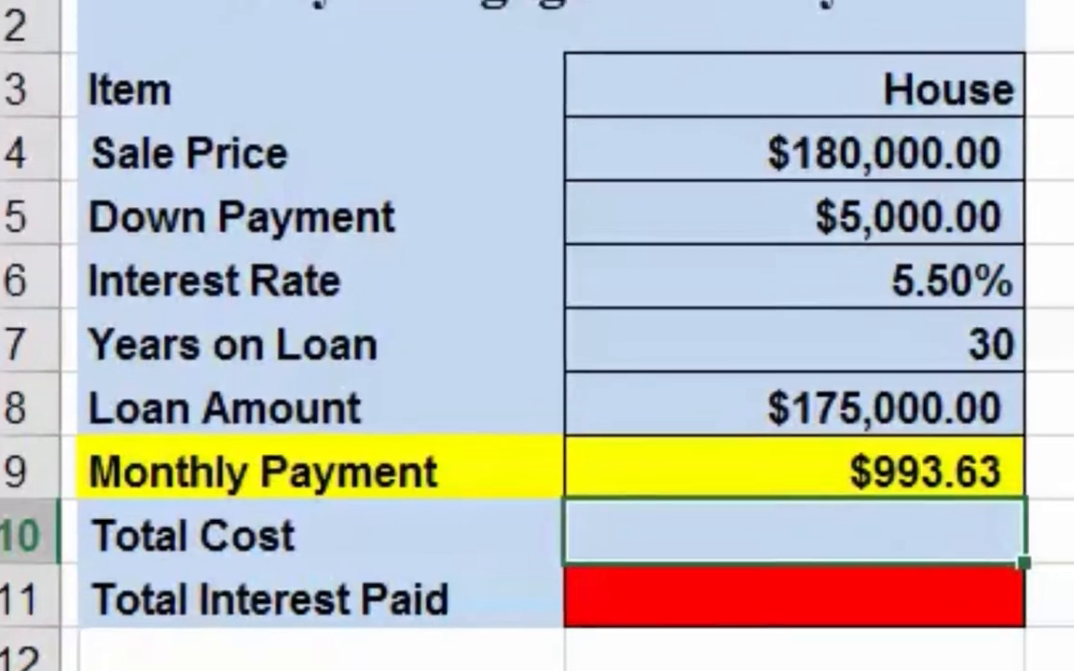
click(612, 143)
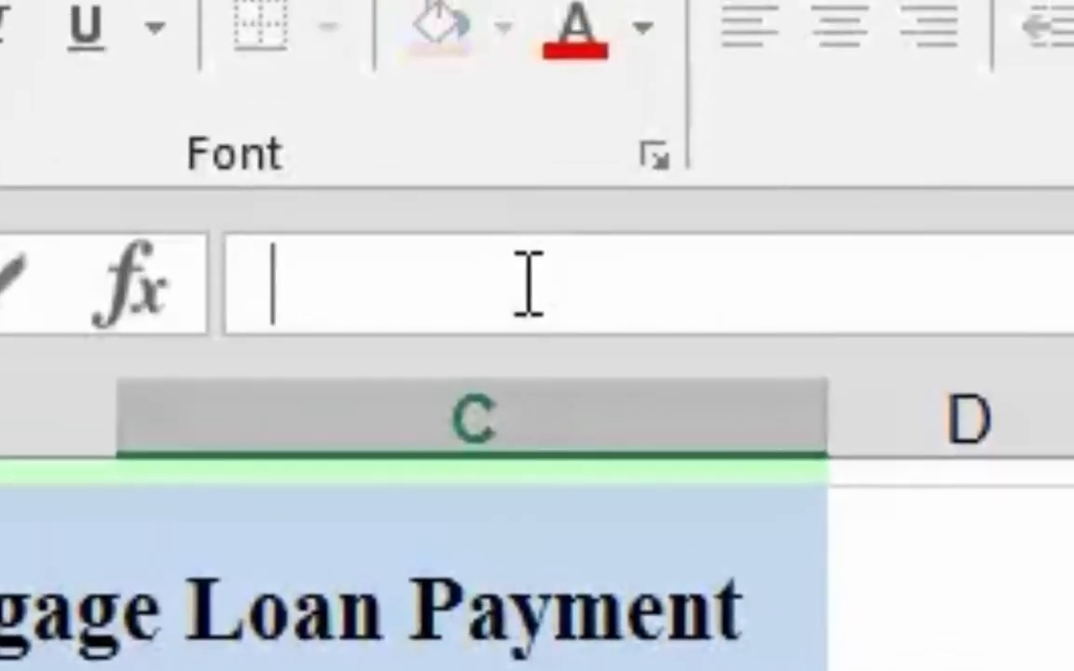
text(=)
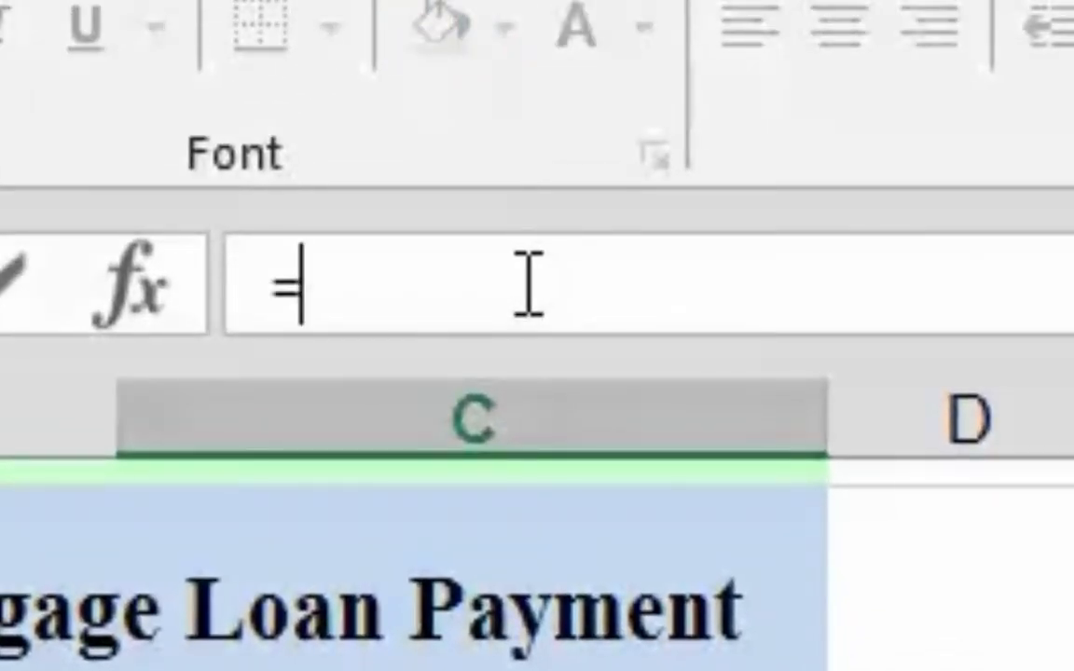
text(c)
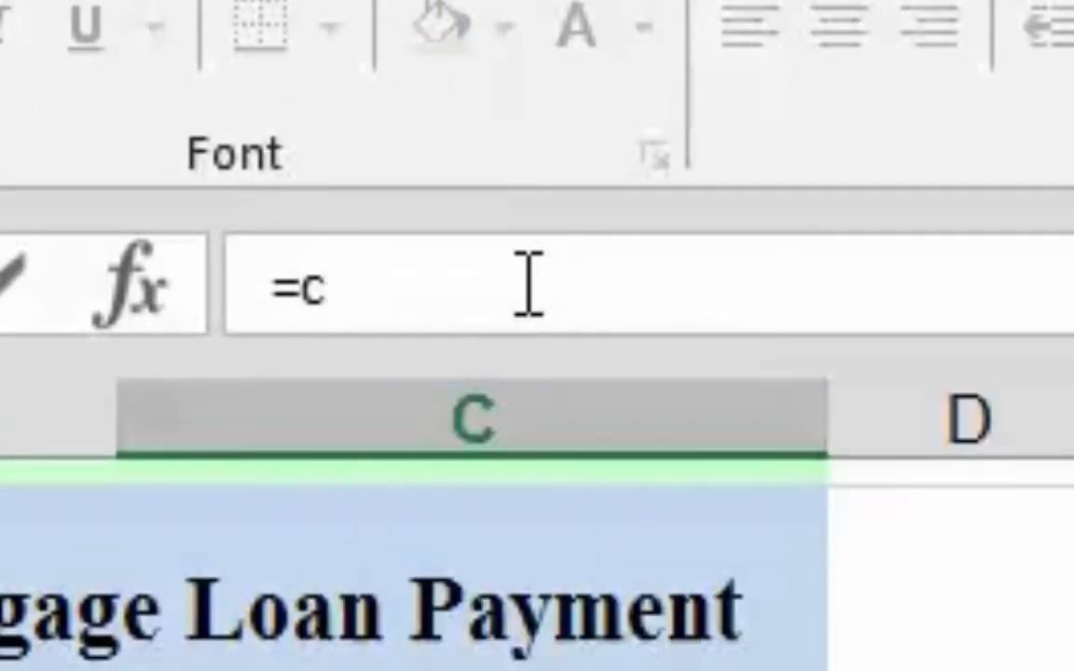
text(9*)
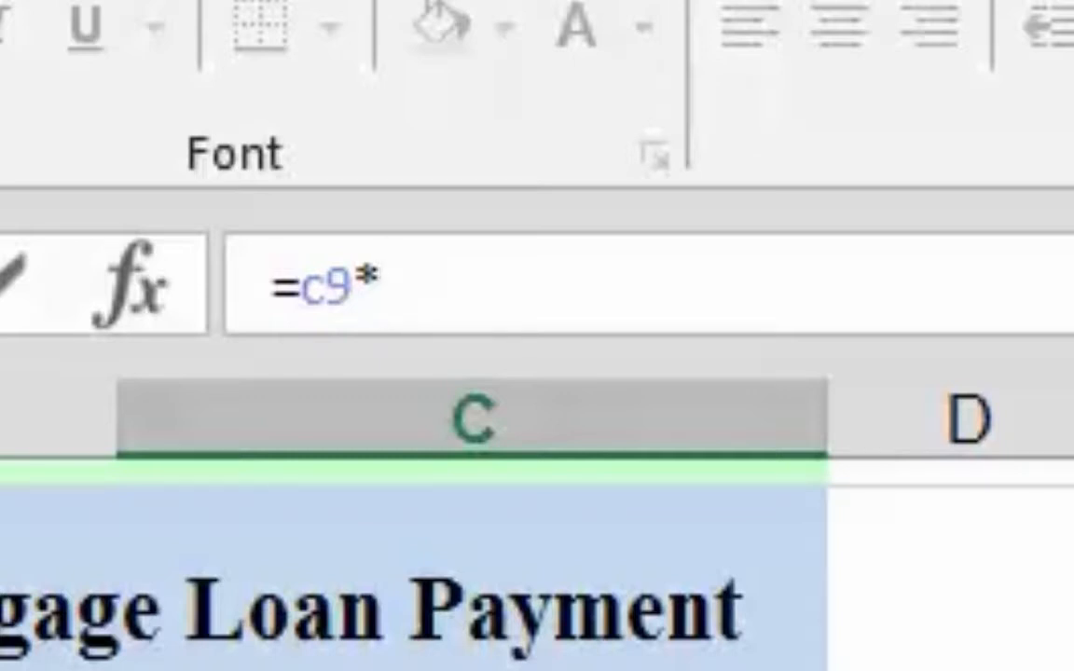
text(c7)
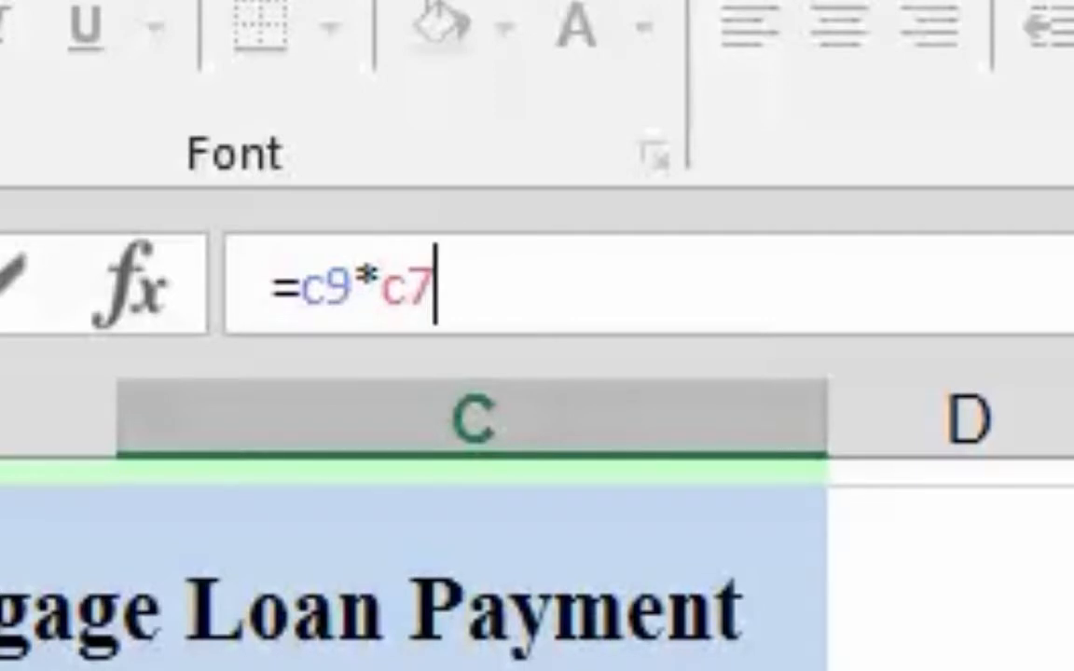
text(*12)
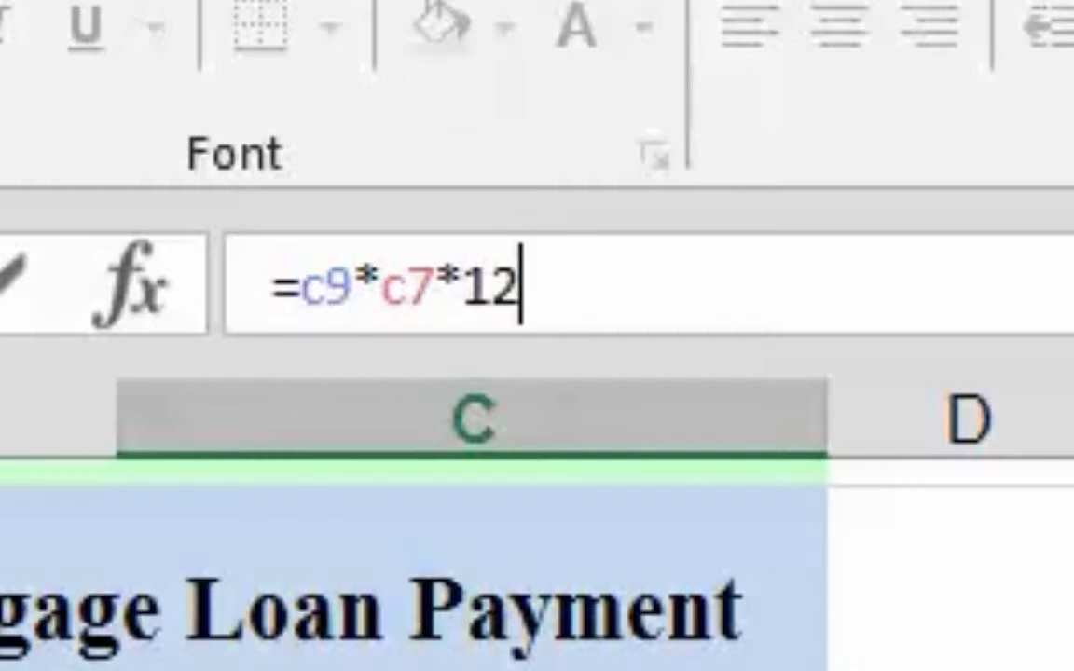
key(Return)
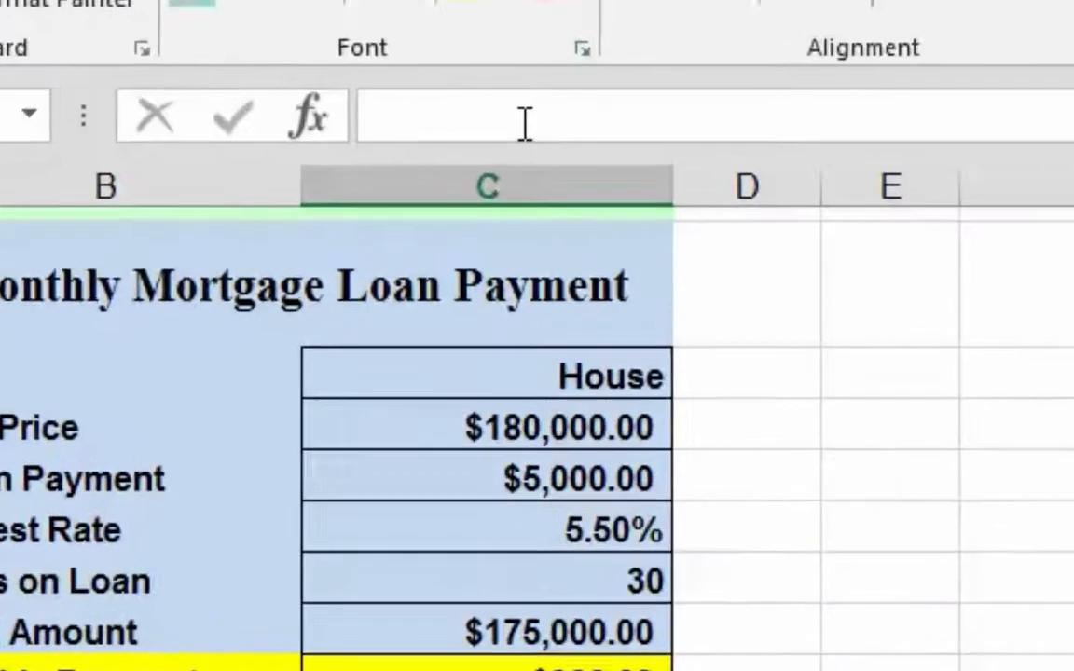
Calculate the Total Interest Paid in cell C11 by subtracting the loan amount from the total cost with =c10-c8
click(517, 78)
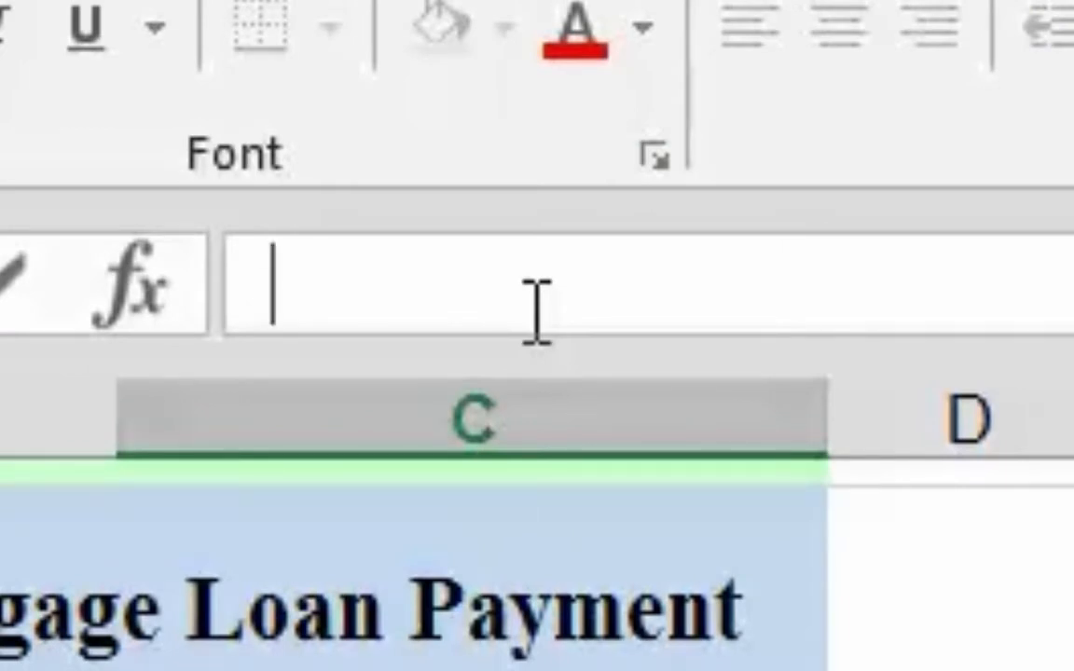
text(=)
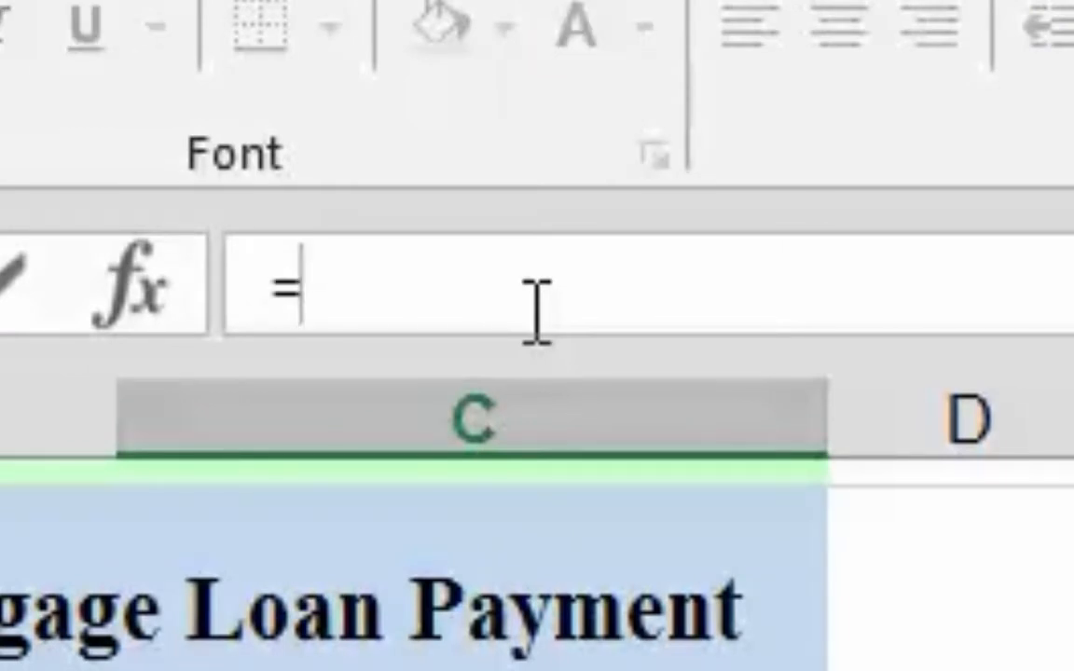
text(c)
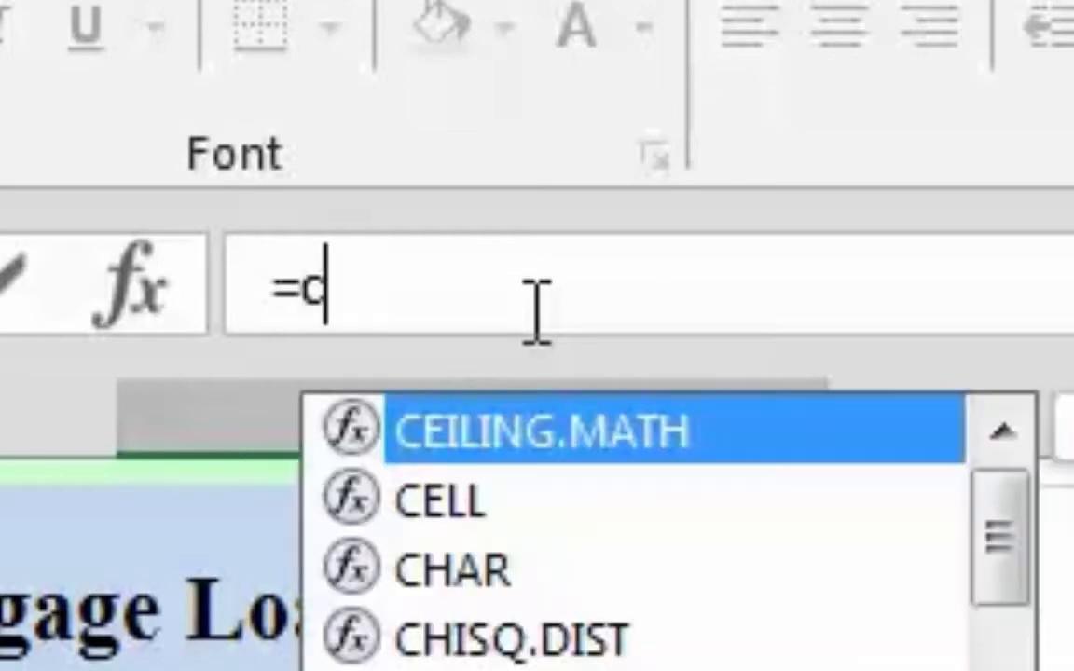
text(10)
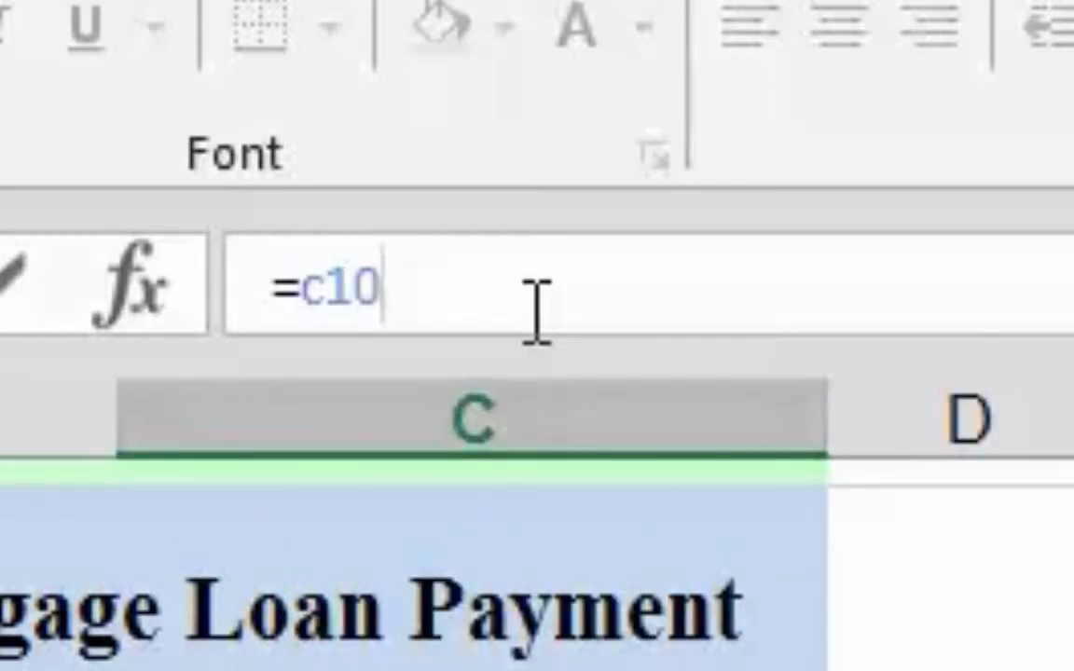
text(-)
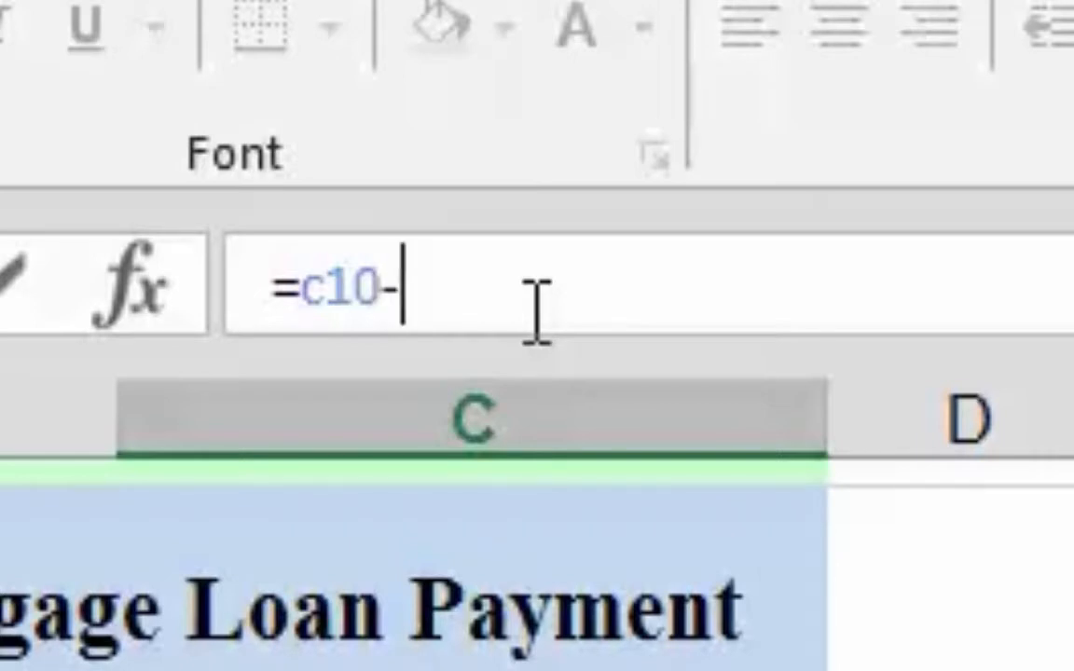
text(c8)
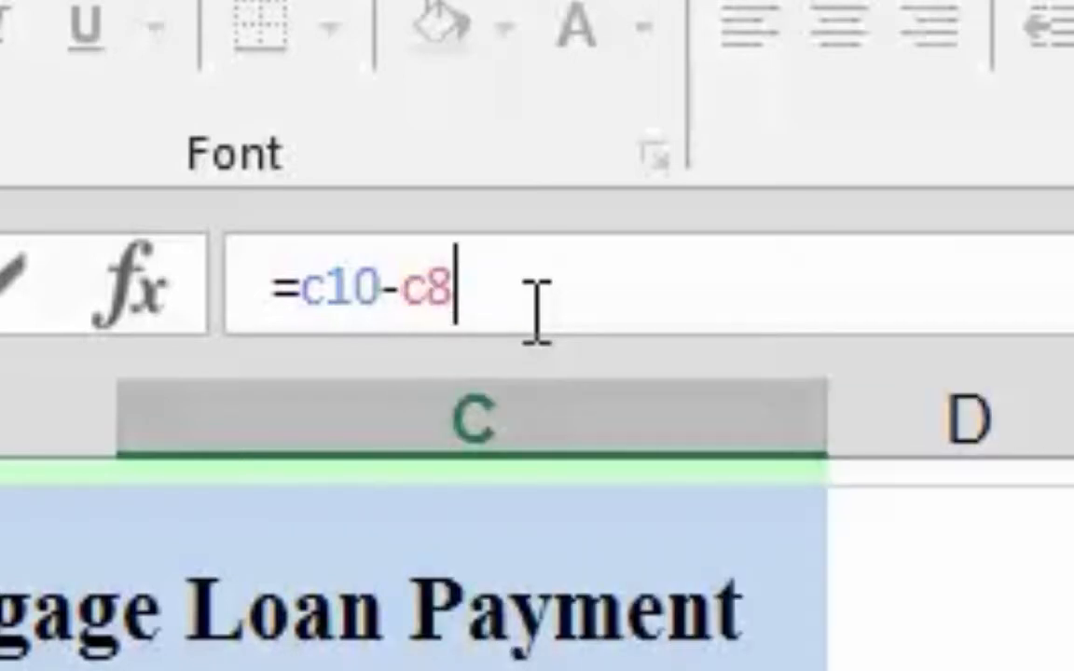
key(Return)
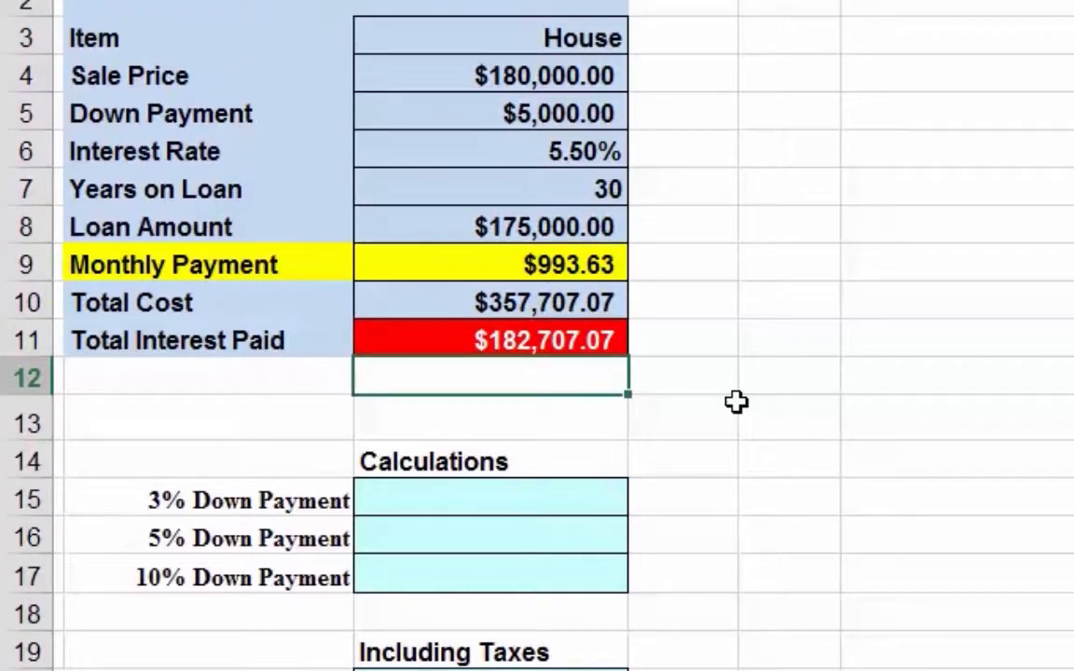
Calculate the 3% Down Payment in cell C15 with the formula =sum(c4*.03)
click(551, 497)
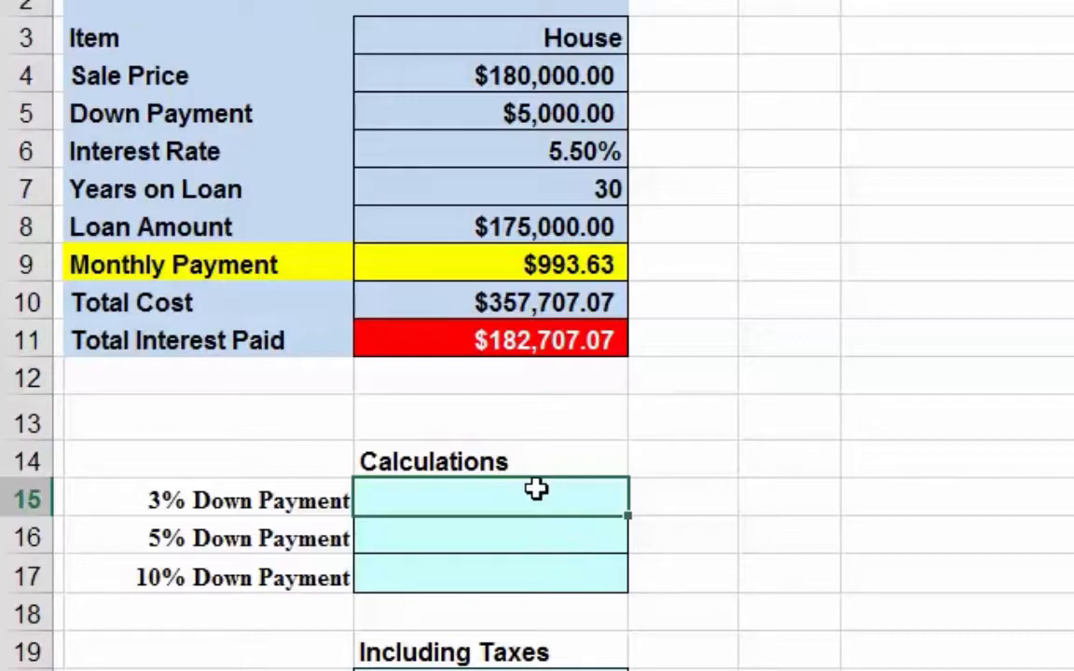
text(=sum()
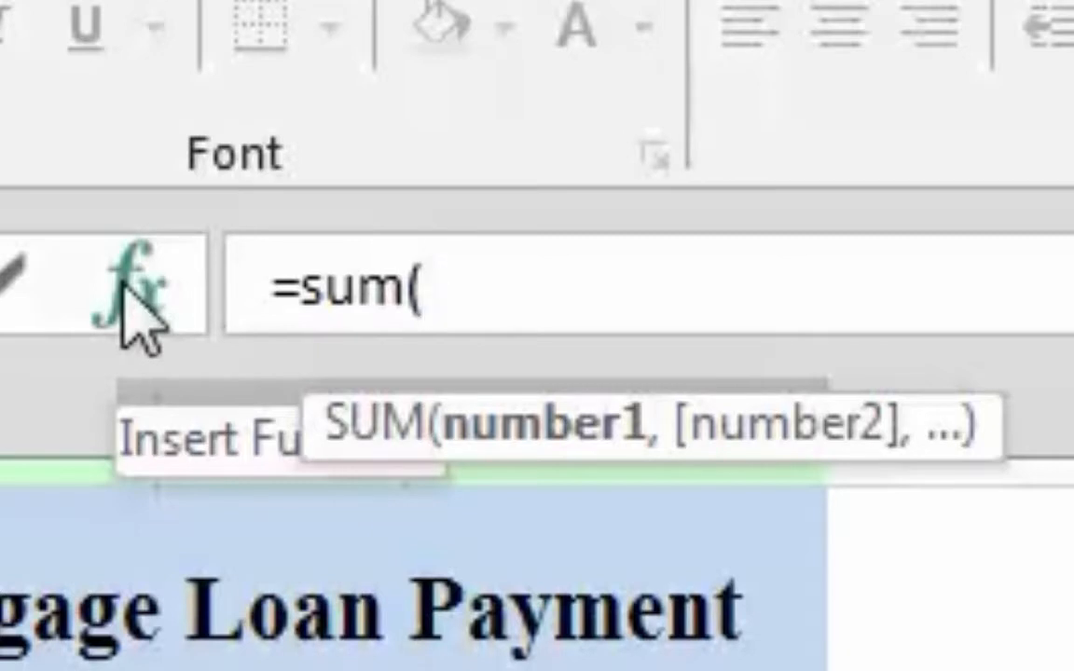
text(c4)
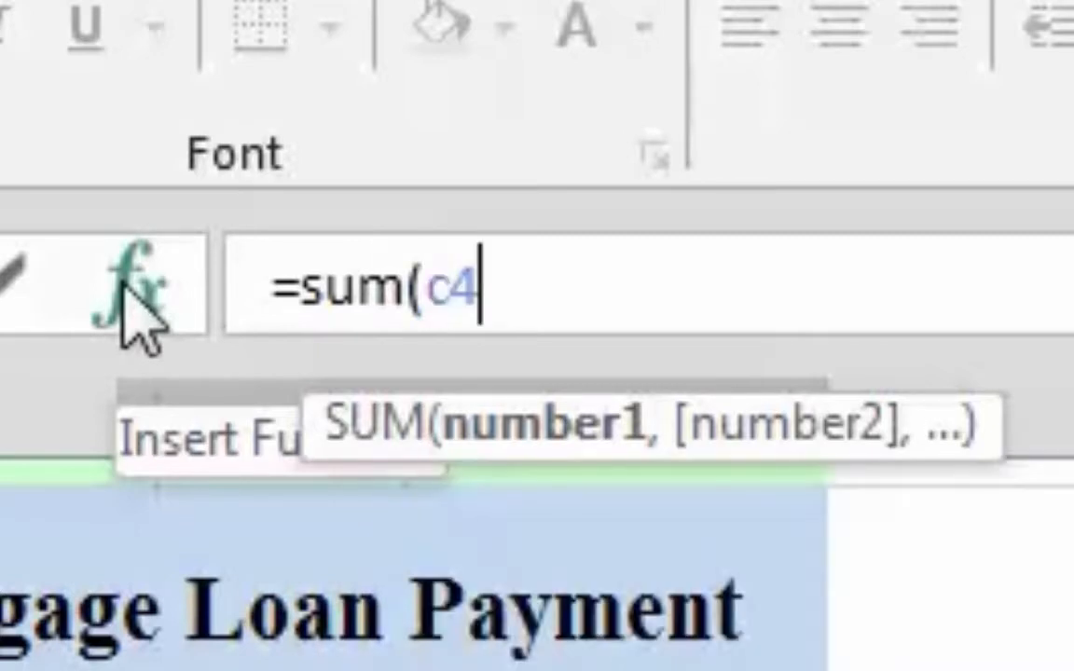
text(*)
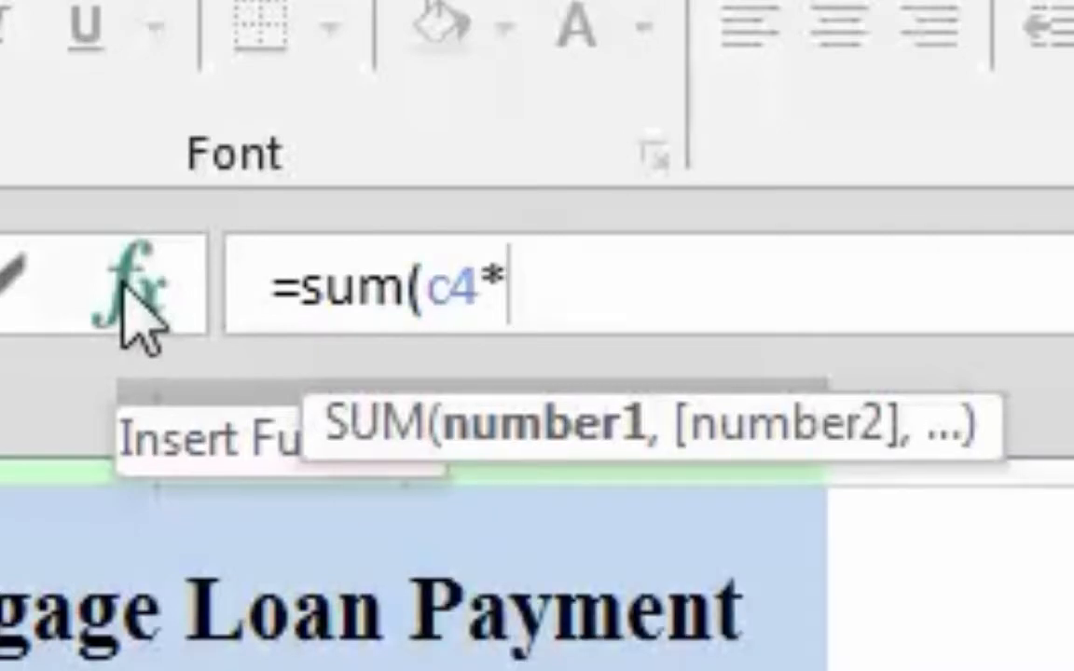
text(.03)
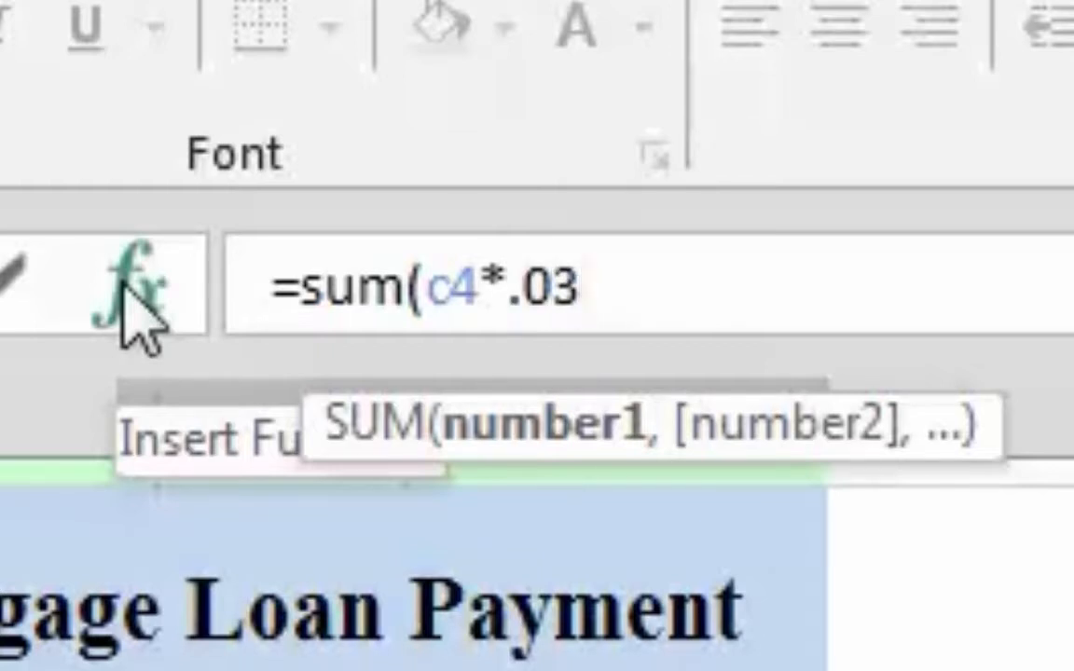
text())
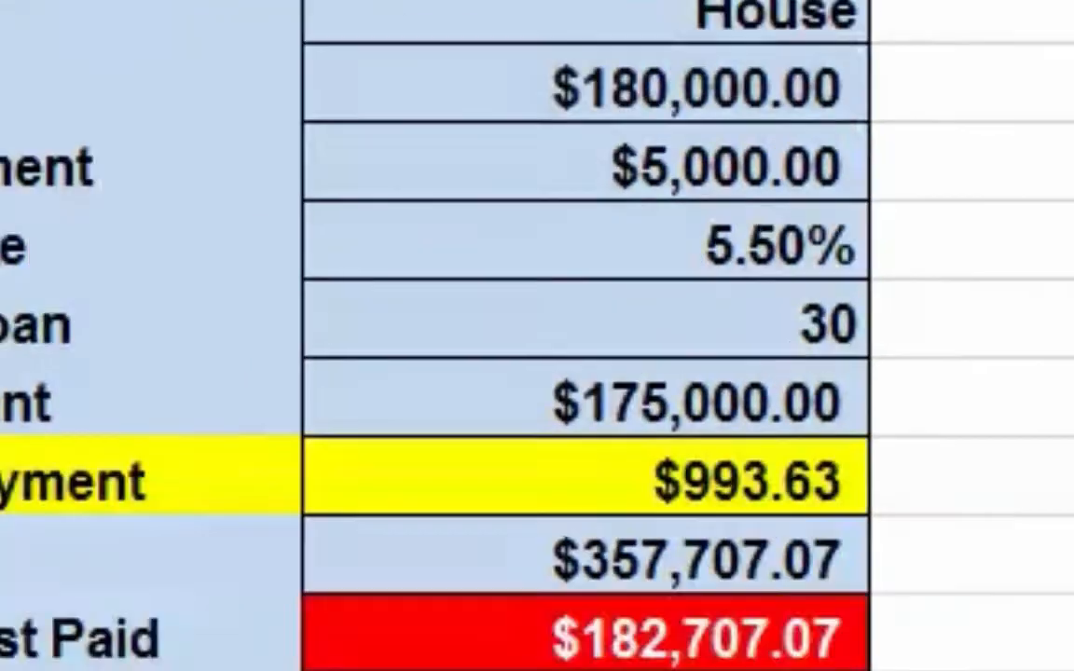
key(Return)
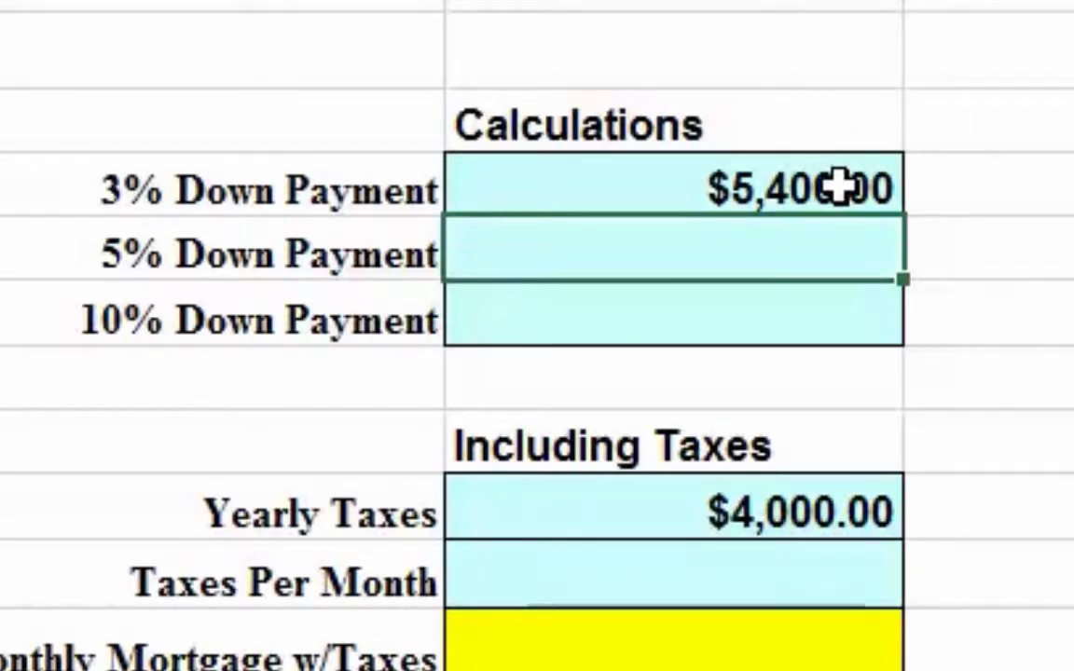
Copy the 3% Down Payment formula from C15 down into the 5% Down Payment cell C16
click(772, 184)
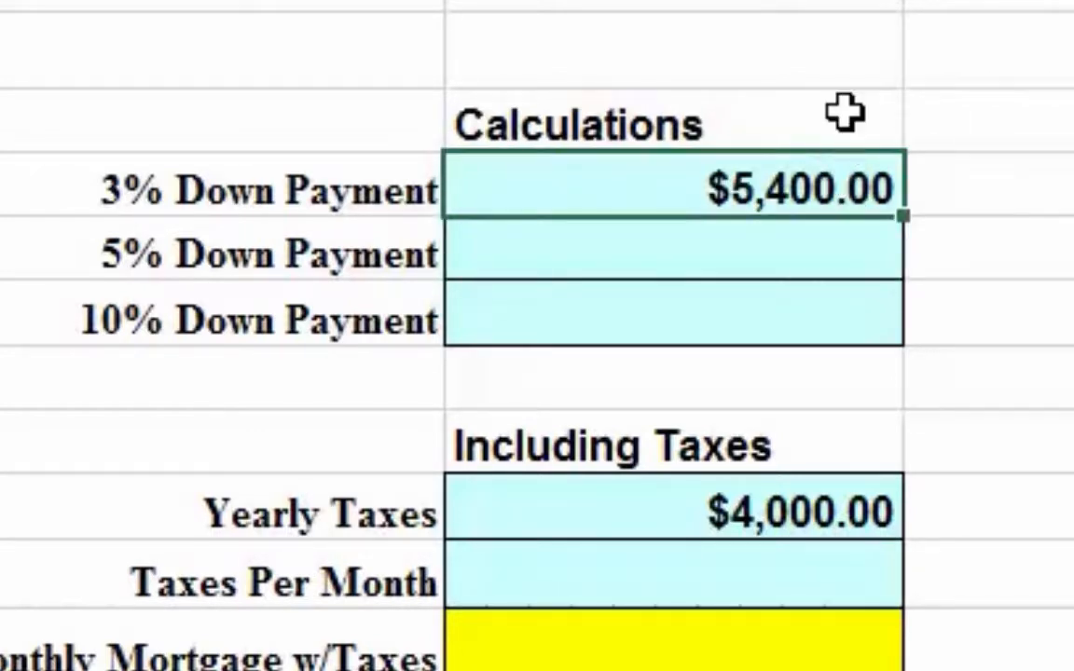
click(707, 250)
click(745, 177)
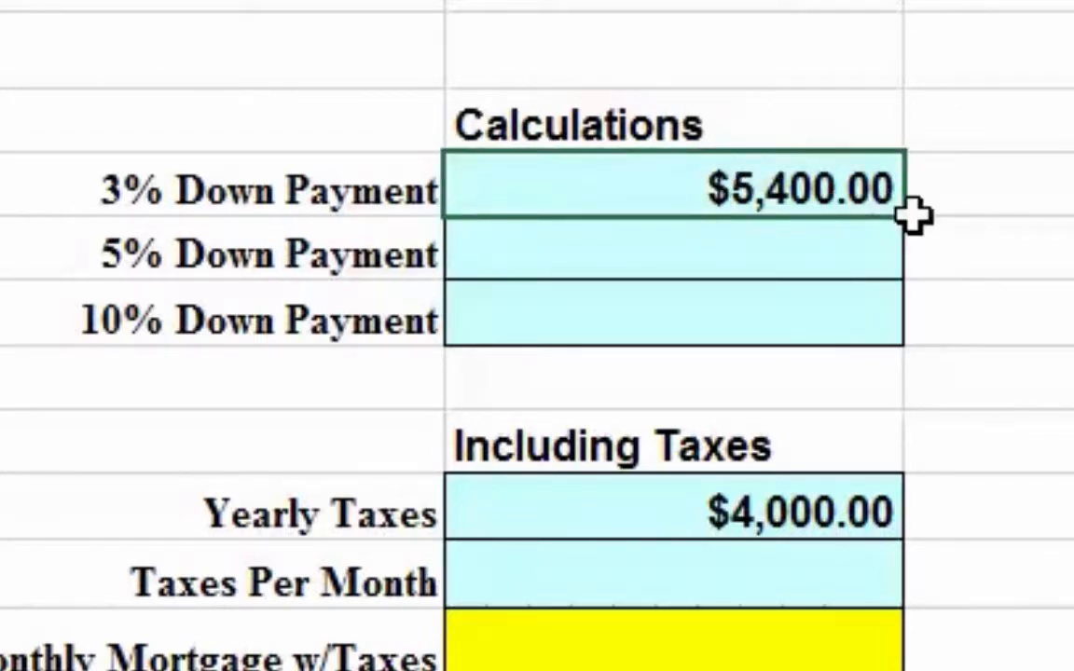
drag(902, 218, 901, 288)
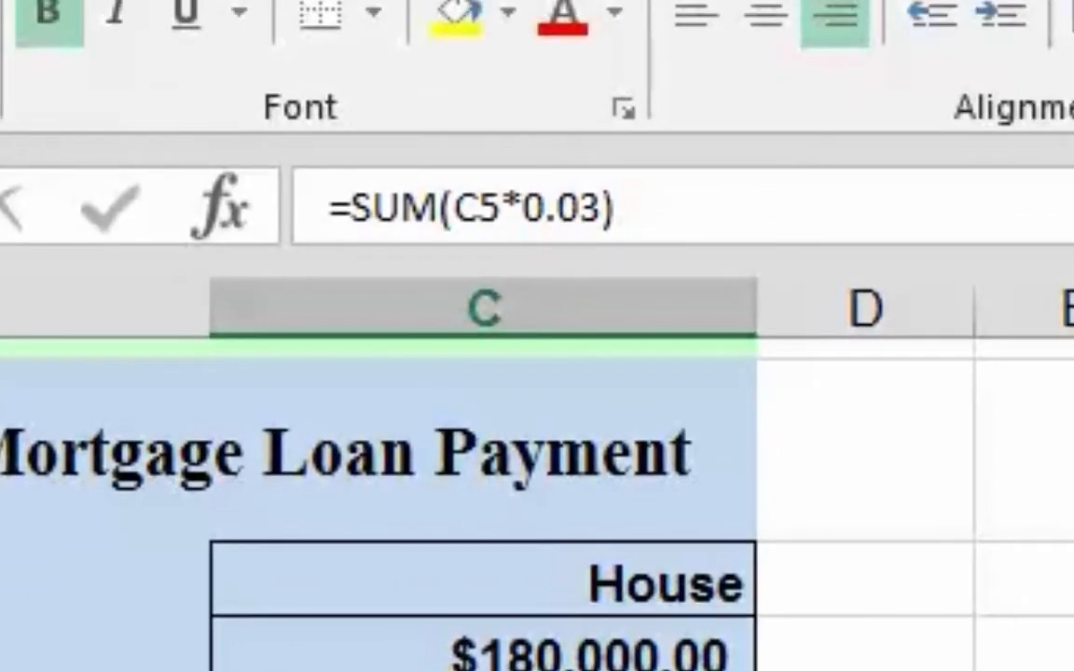
Correct the 5% Down Payment formula in C16 to =SUM(C4*0.05)
click(483, 215)
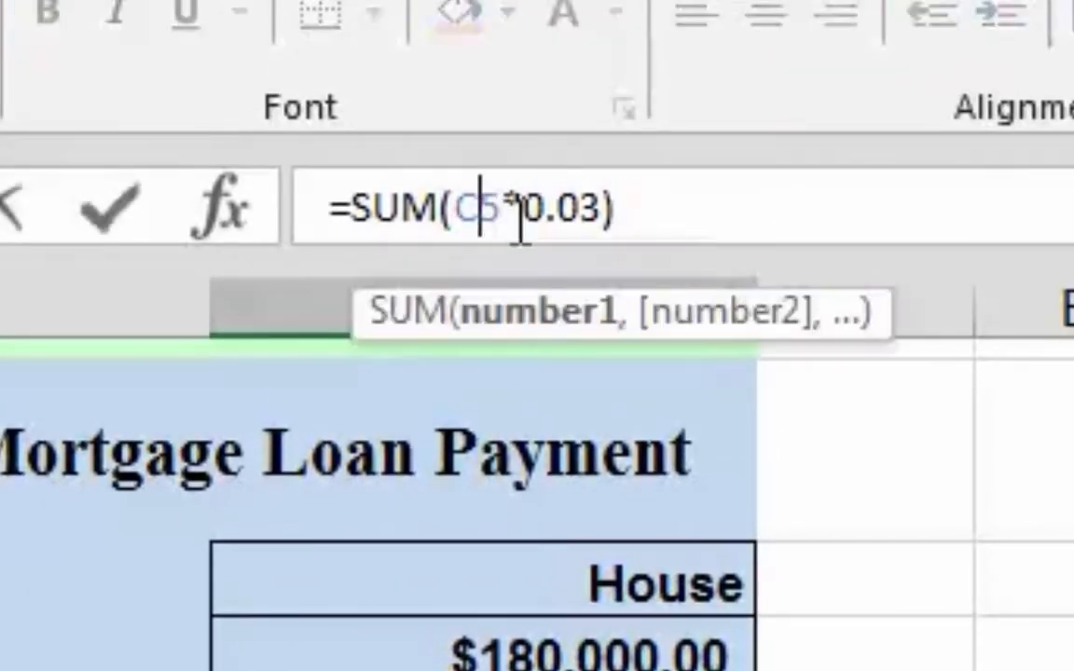
key(Delete)
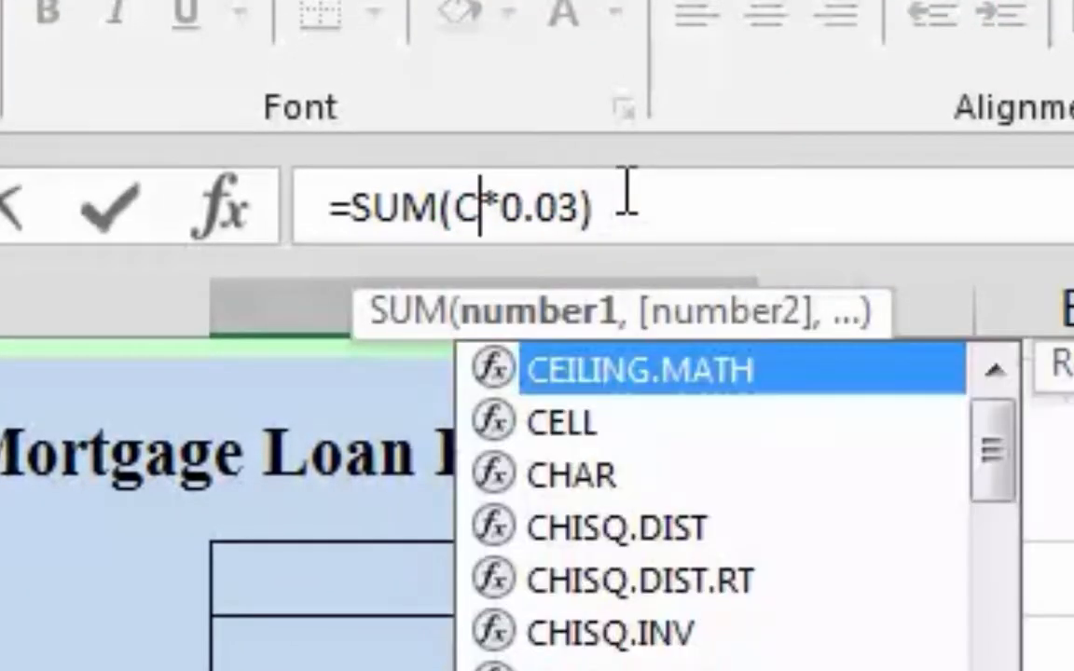
text(4)
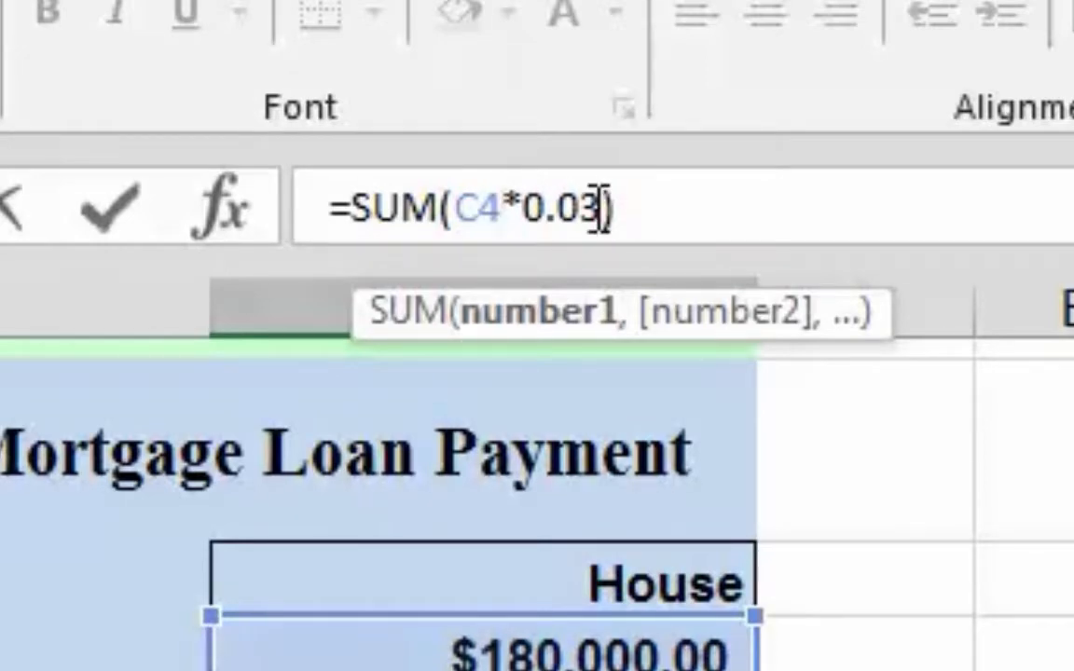
click(602, 207)
key(BackSpace)
text(5)
key(Return)
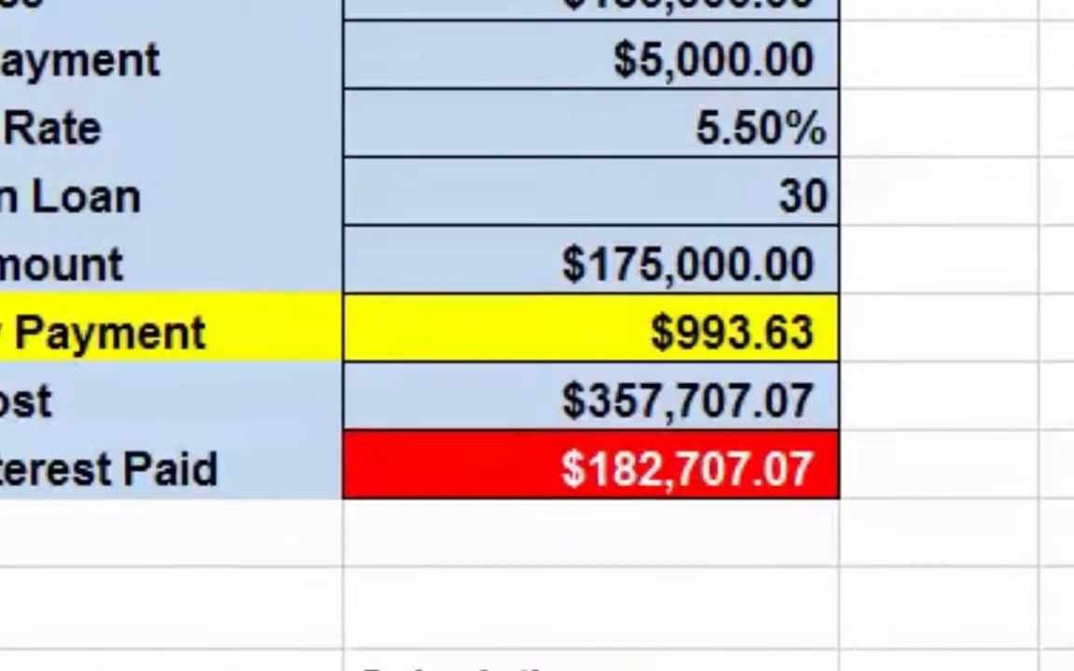
Calculate the 10% Down Payment in cell C17 with the formula =sum(c4*.10)
text(=s)
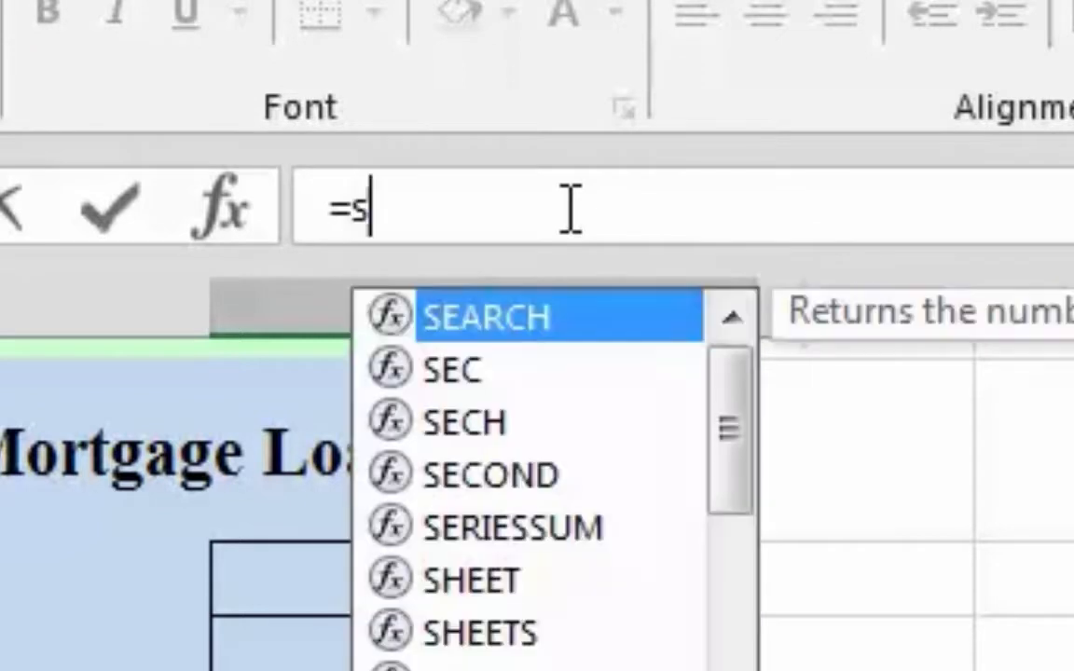
text(um()
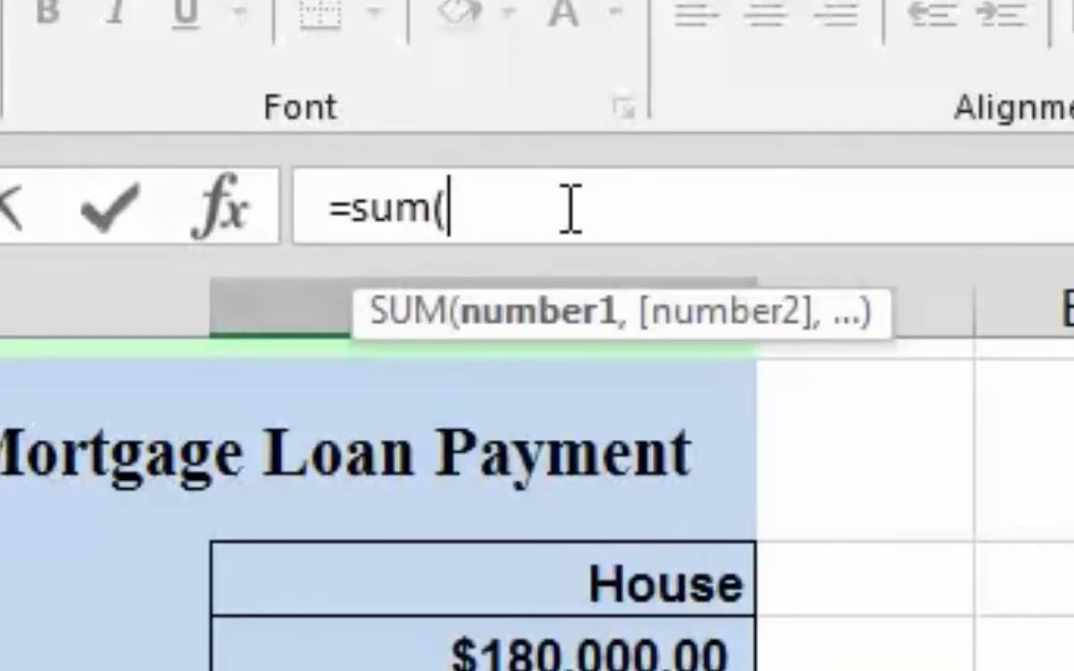
text(c4)
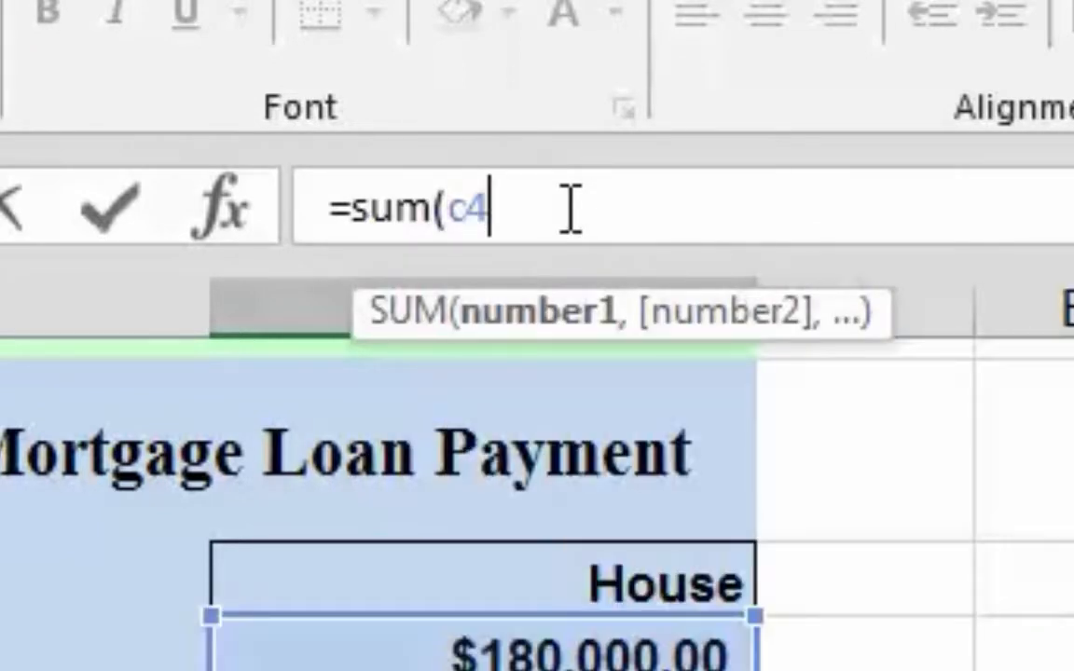
text(*)
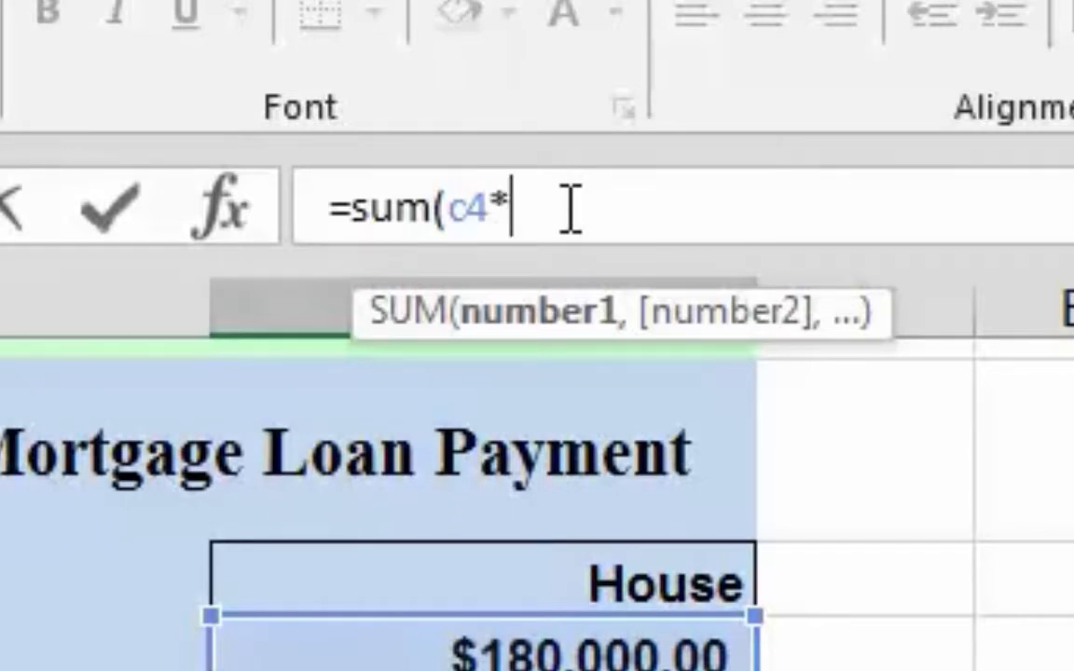
text(.10))
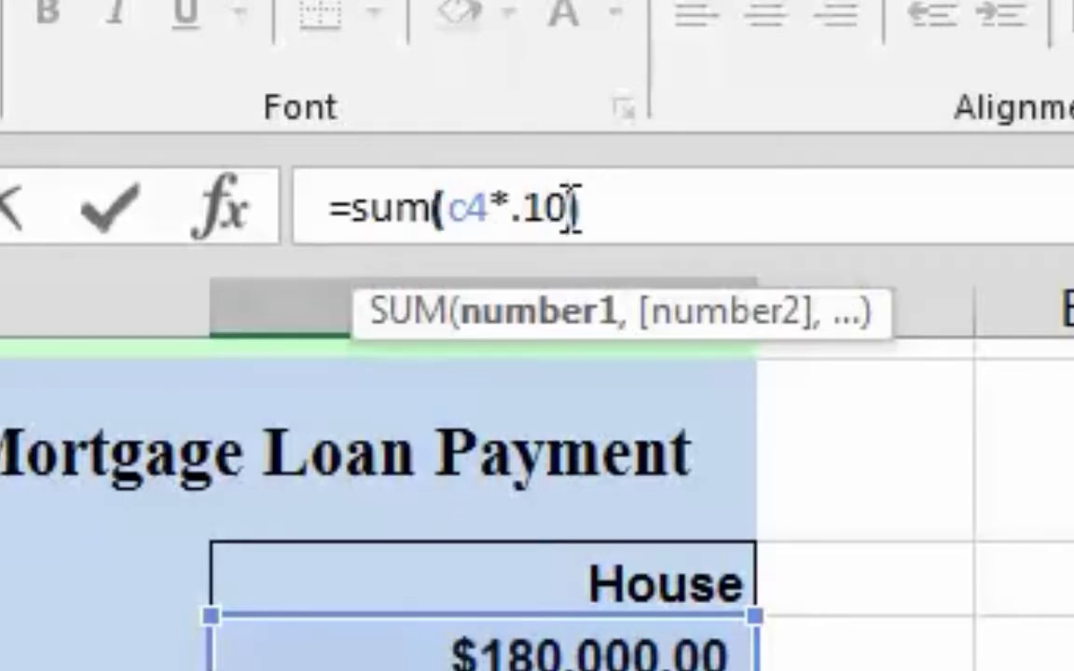
key(Return)
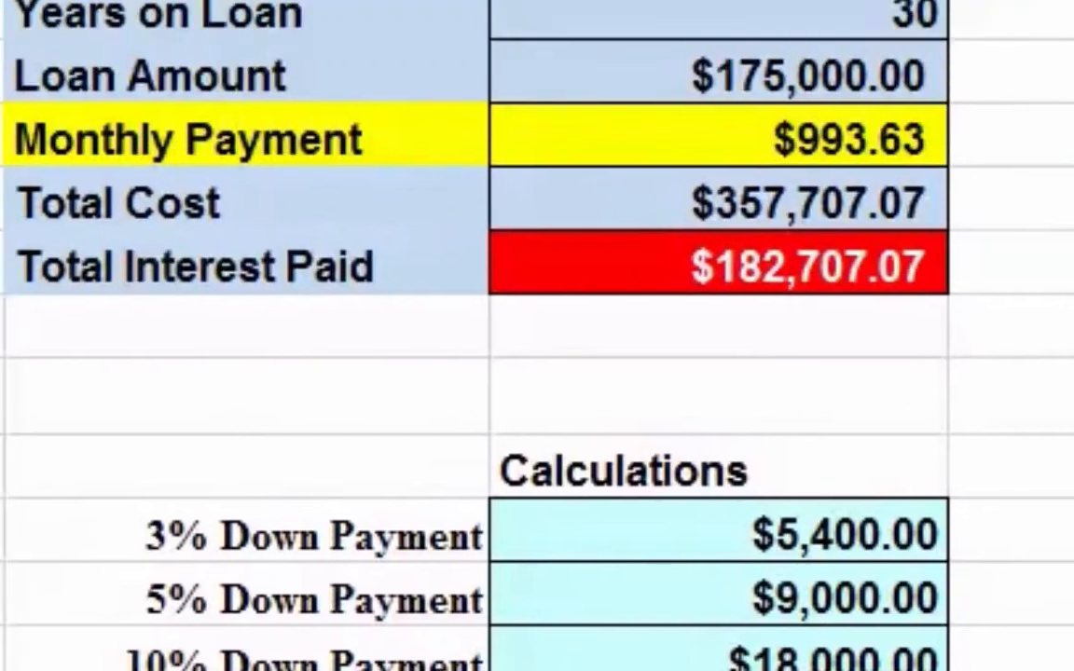
Set the house's Down Payment to 9000 and the Interest Rate to 4.25%
click(918, 233)
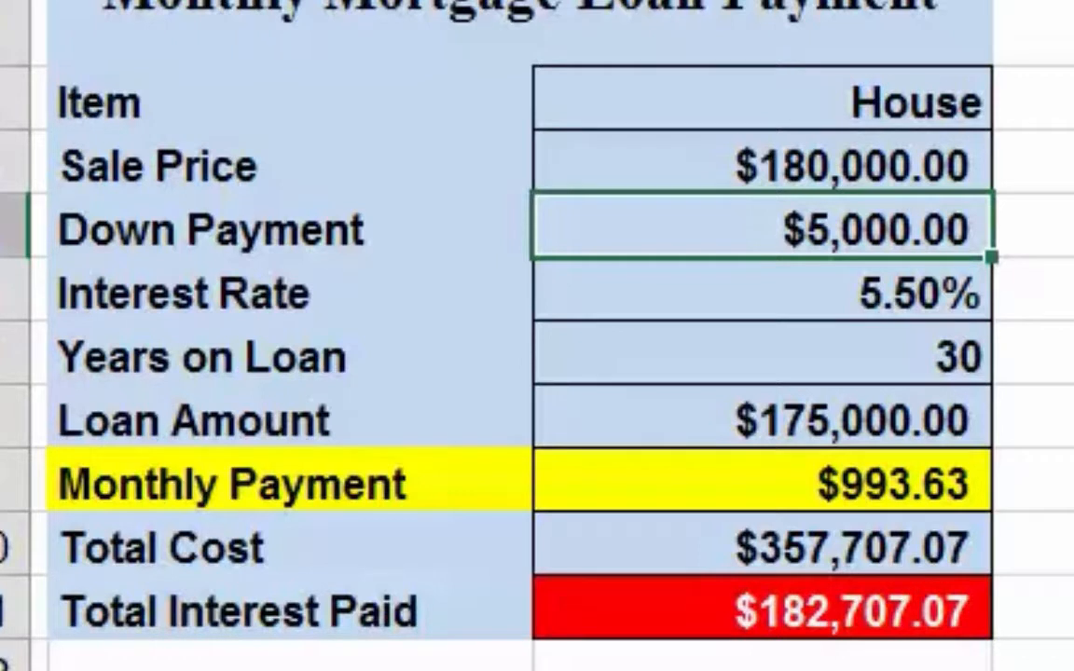
text(9000)
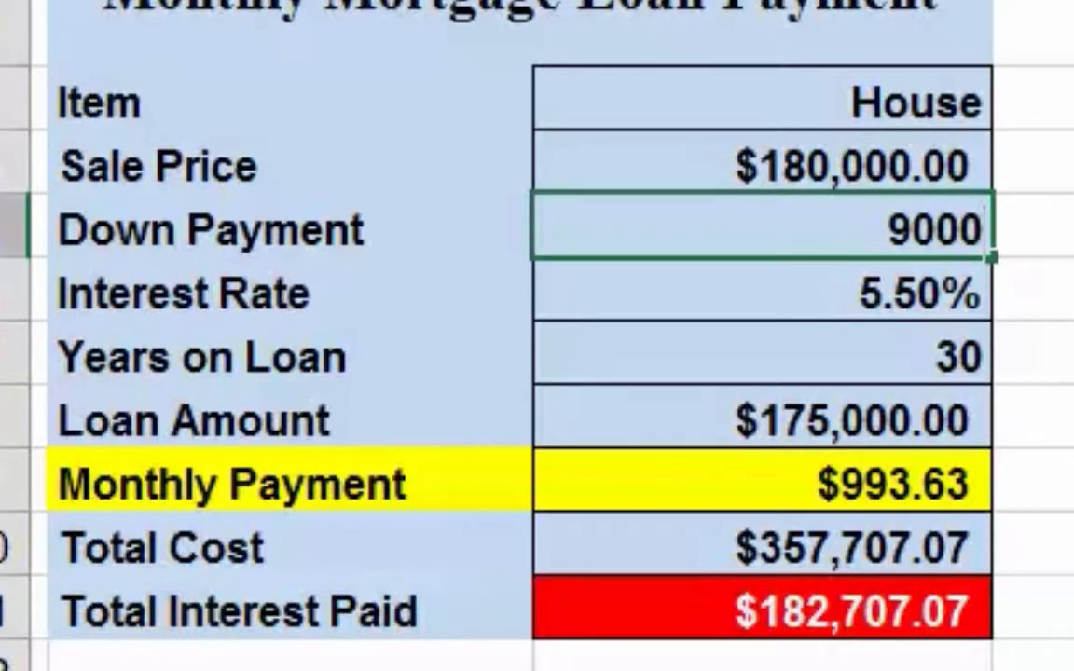
key(Return)
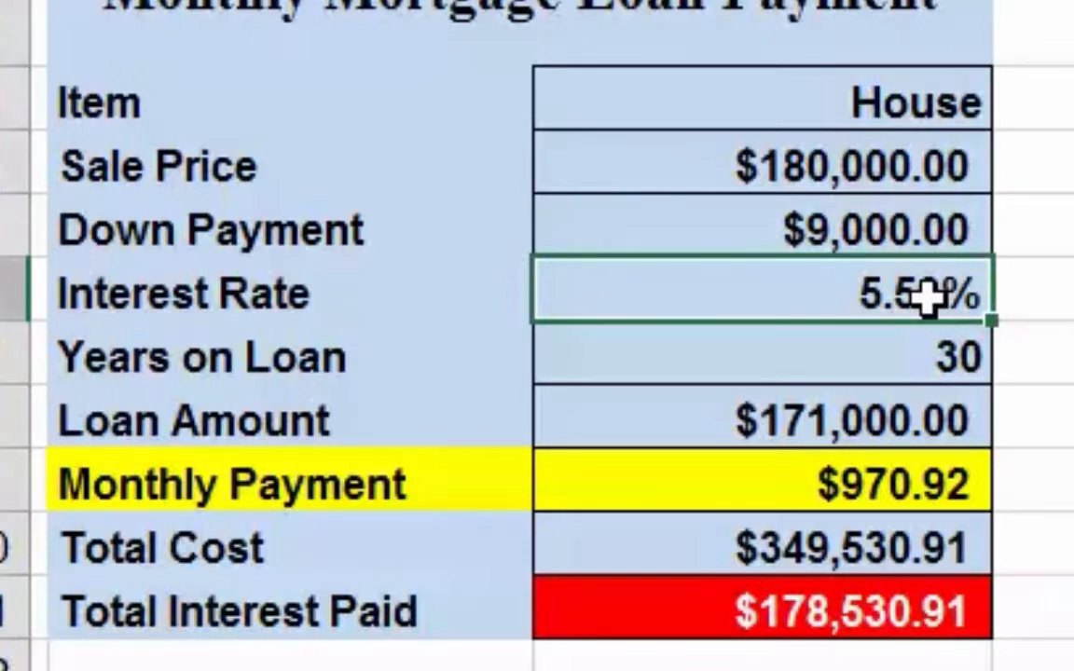
text(4)
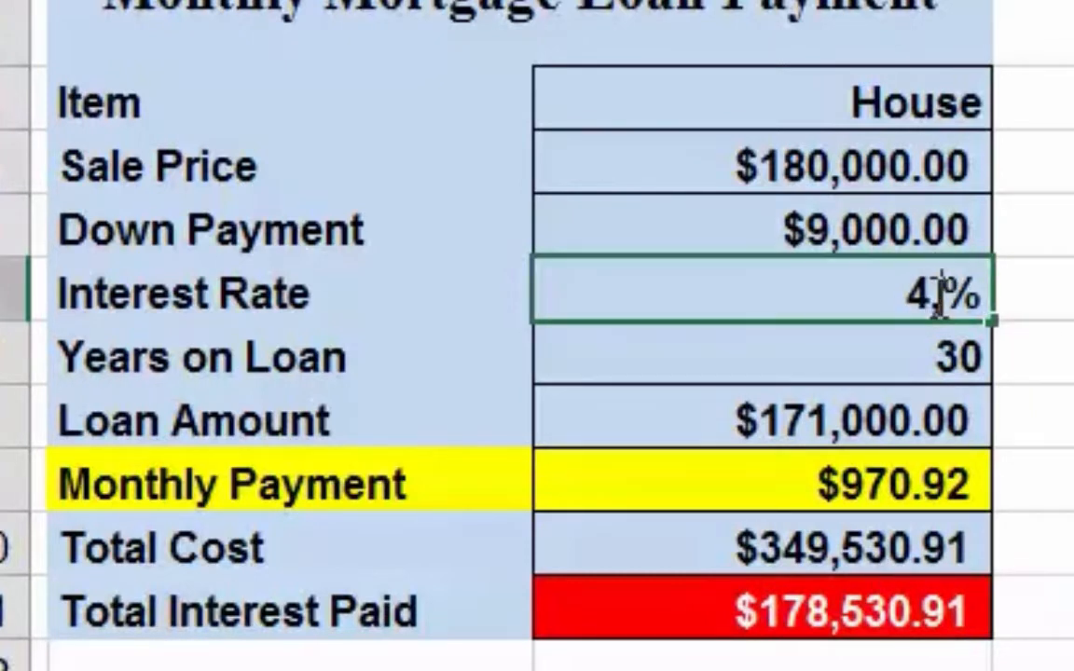
text(.25)
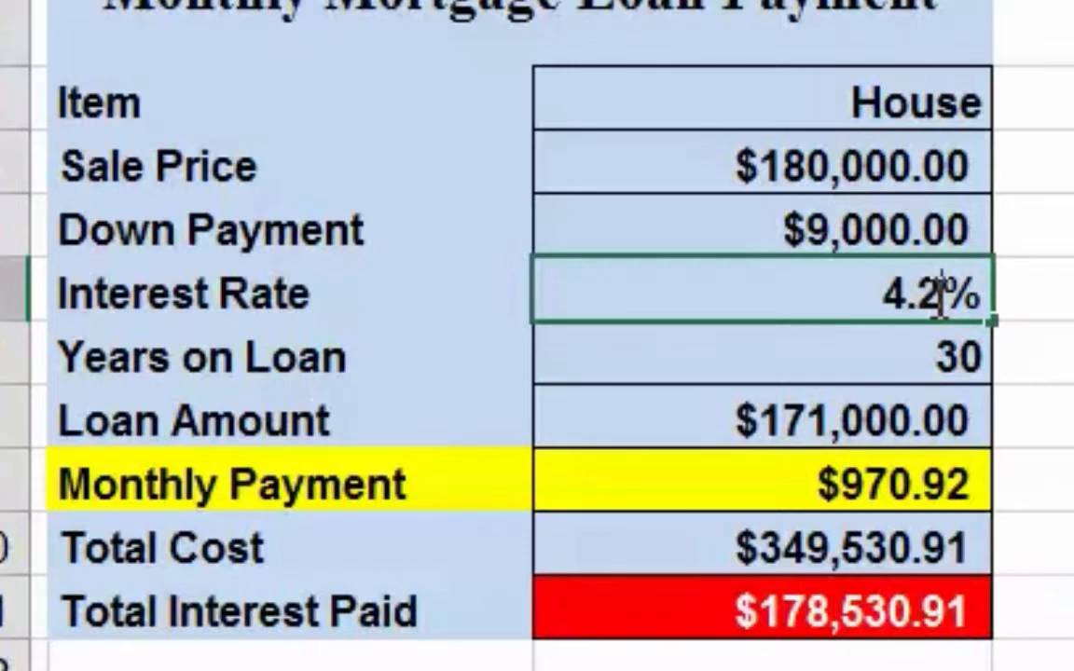
click(956, 356)
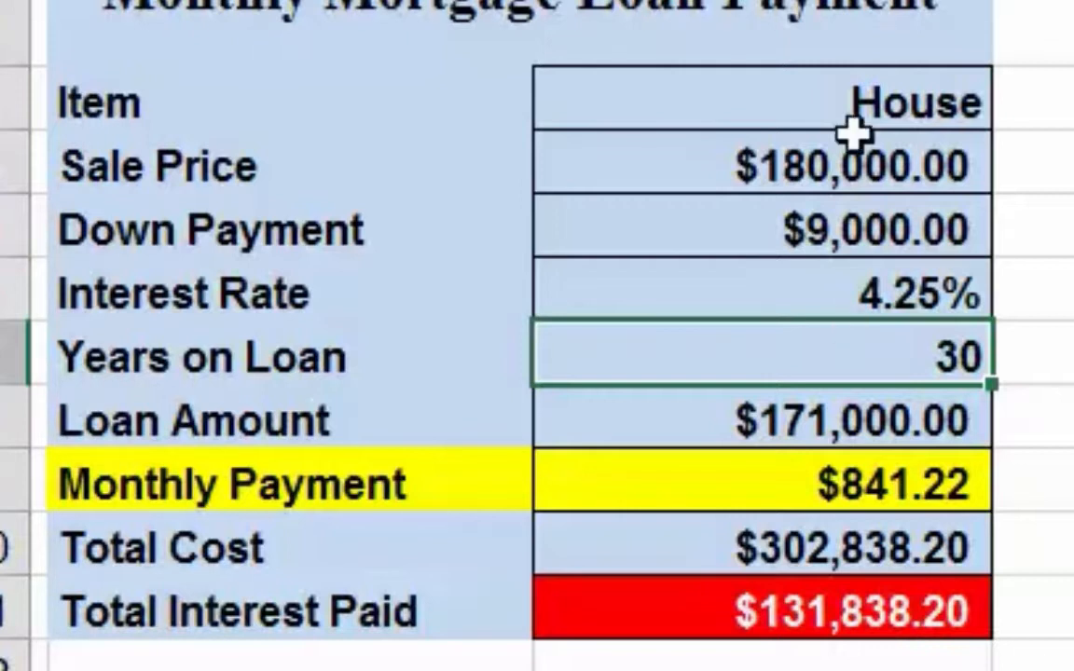
Set the Down Payment in the loan table to the 3% amount, 5400
click(887, 234)
text(5400)
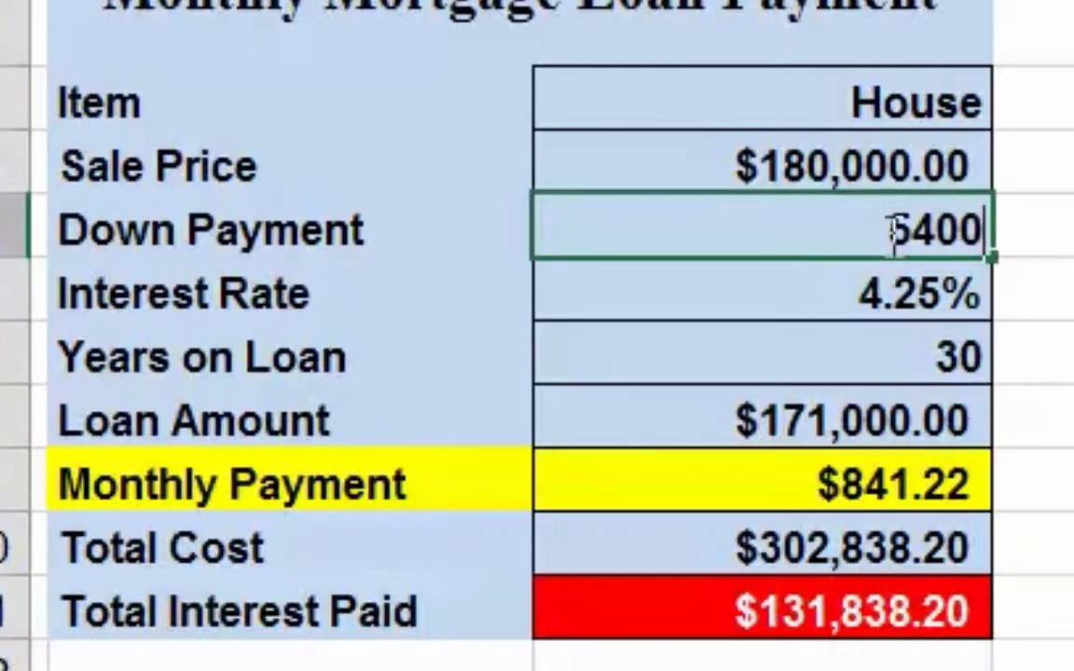
key(ctrl+Return)
key(Return)
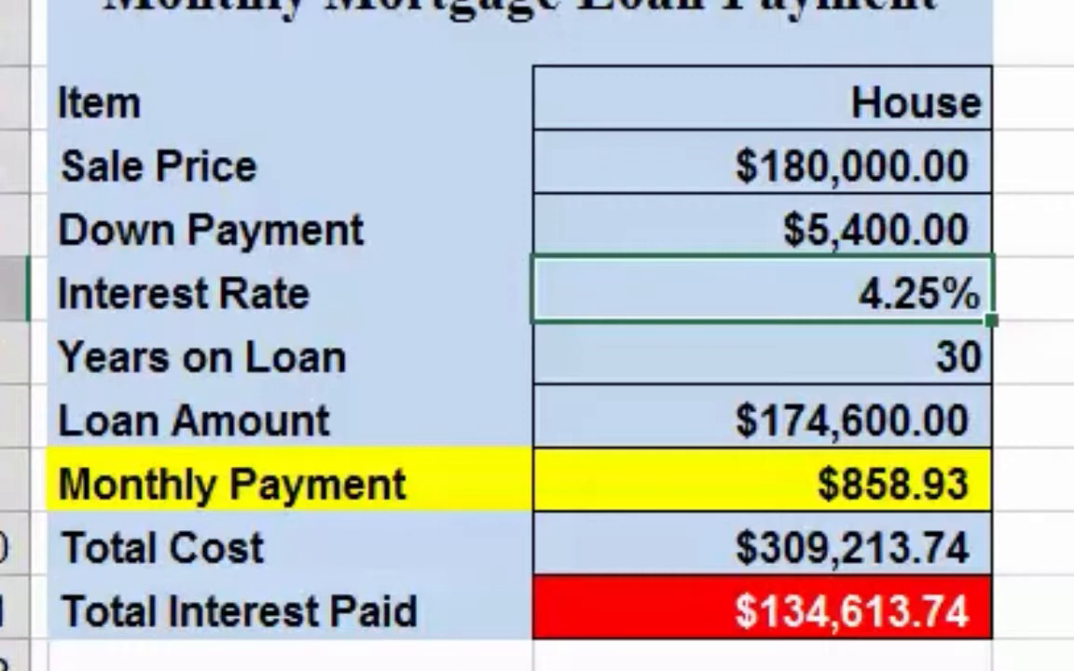
Set the Interest Rate to 4% and the Years on Loan to 20
text(4)
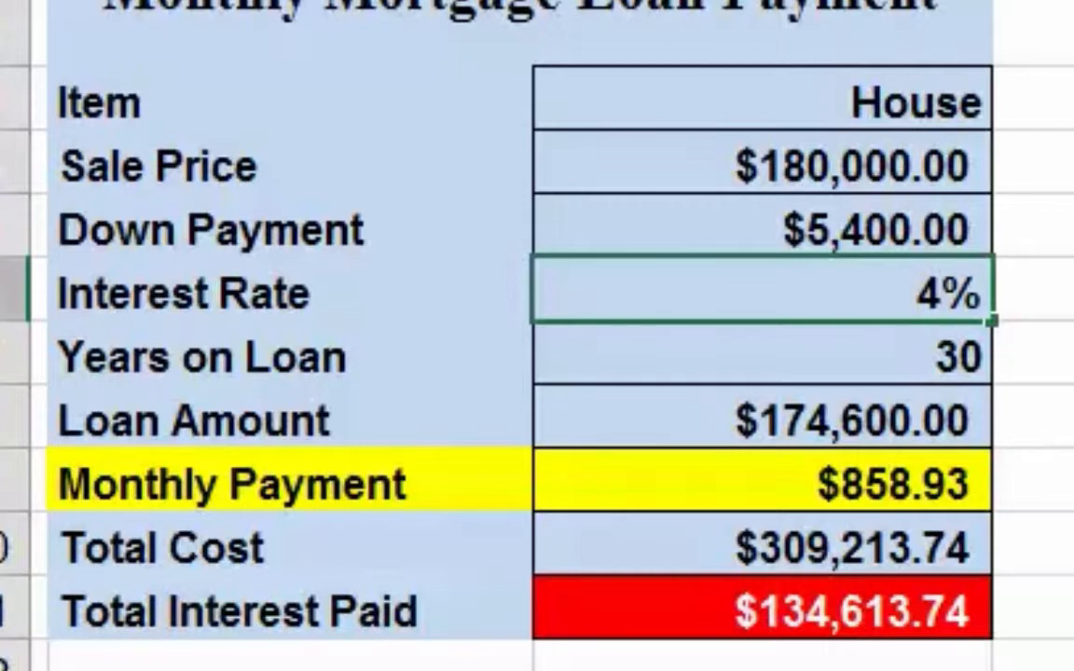
key(Return)
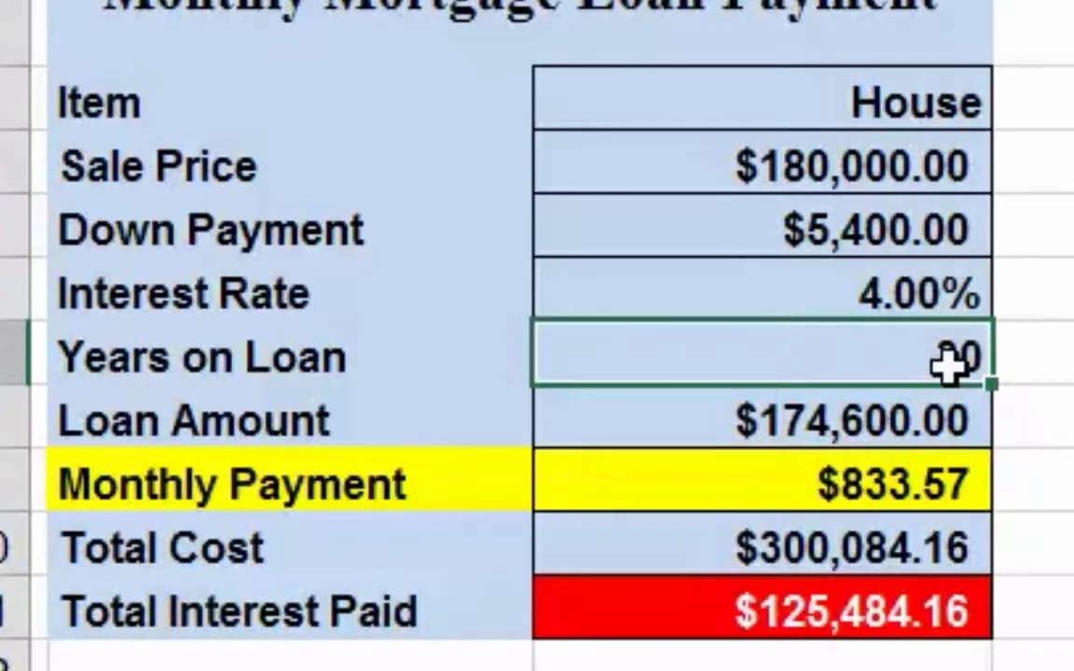
text(20)
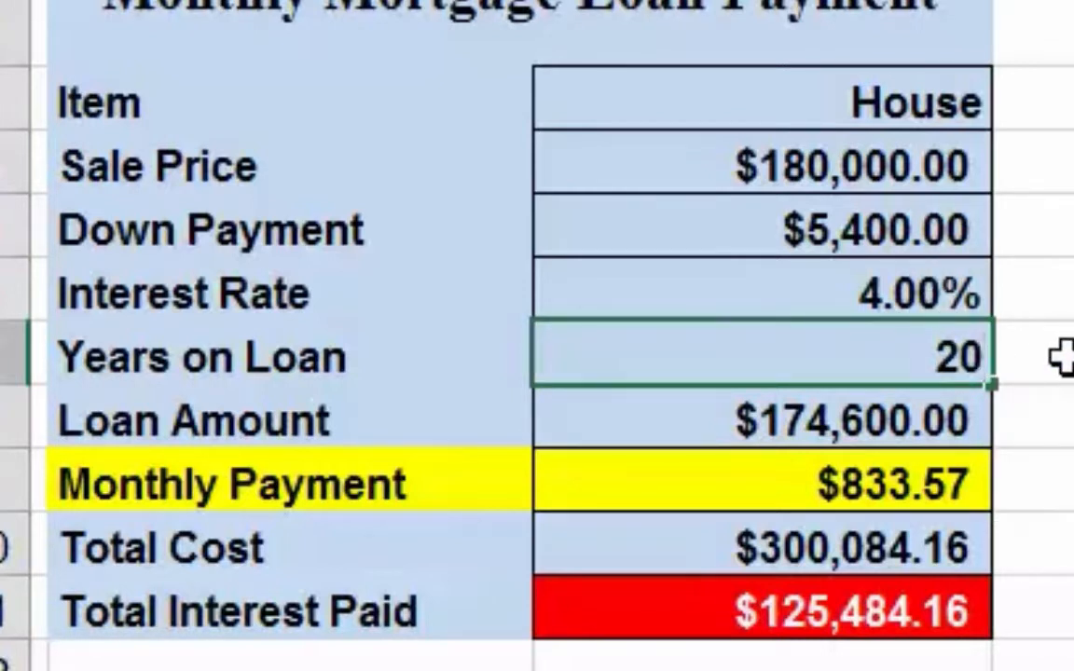
key(Return)
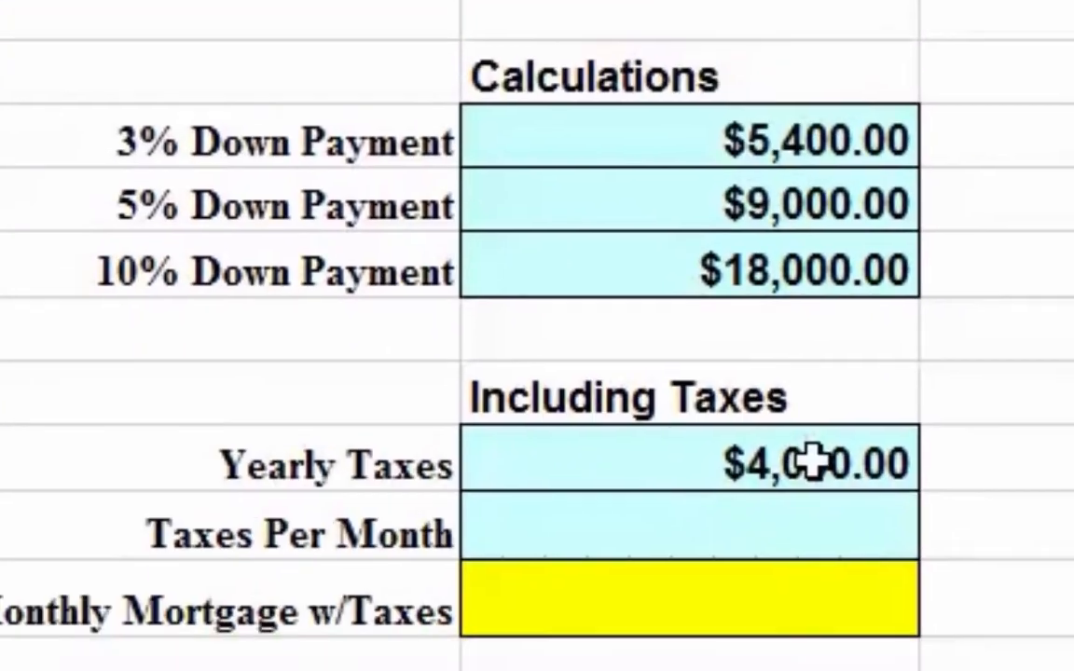
Calculate Taxes Per Month in cell C21 by dividing the yearly taxes by 12 with =sum(c20/12)
click(812, 463)
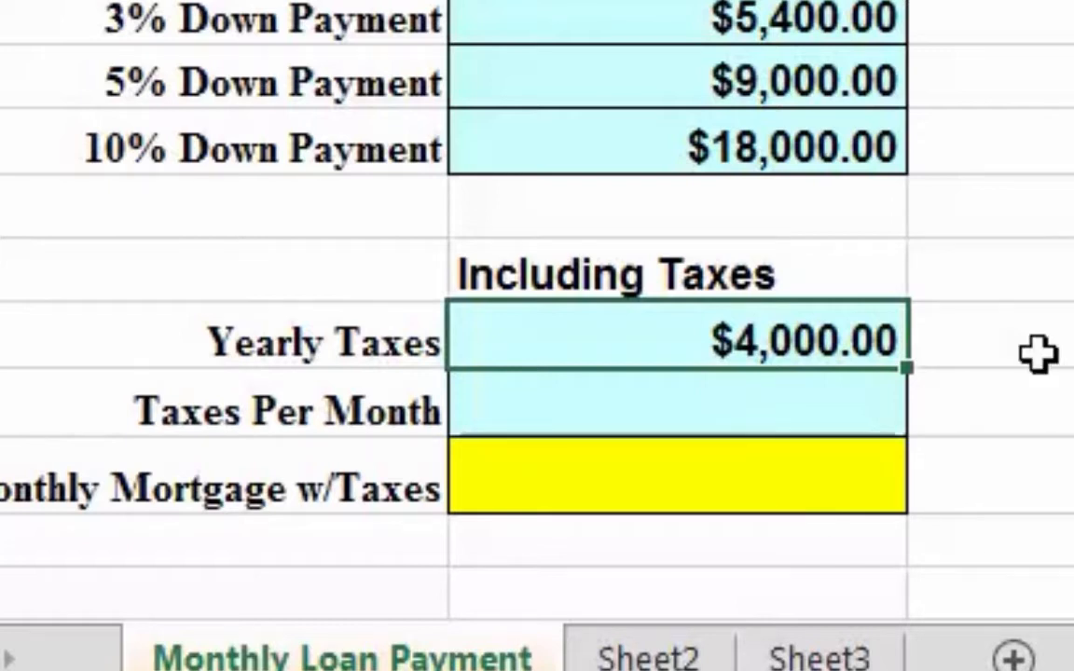
click(822, 399)
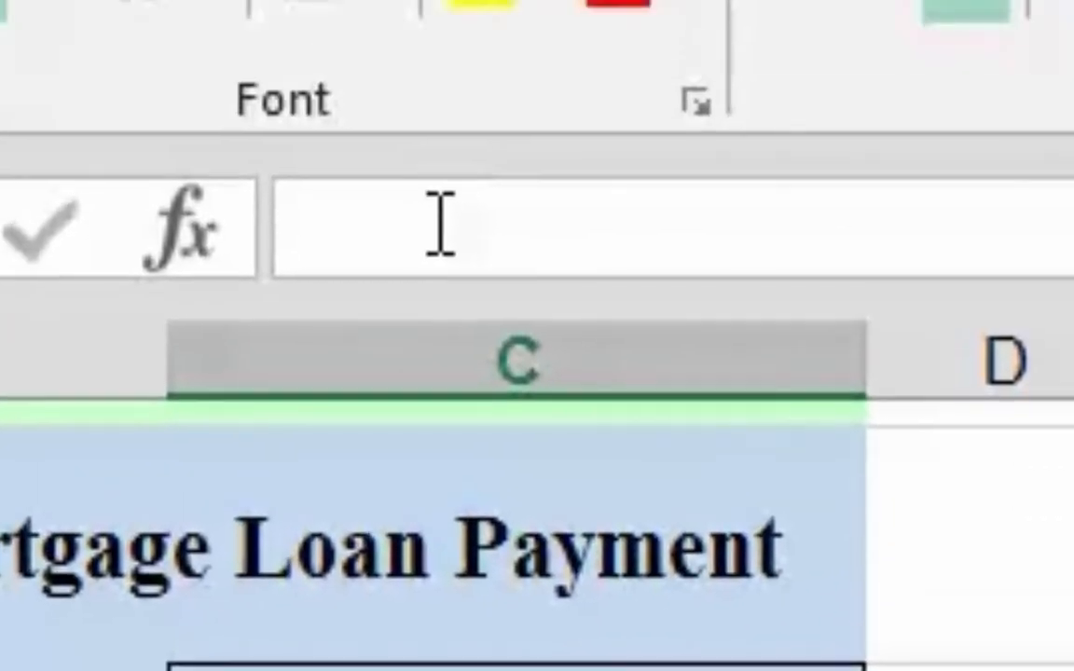
click(441, 224)
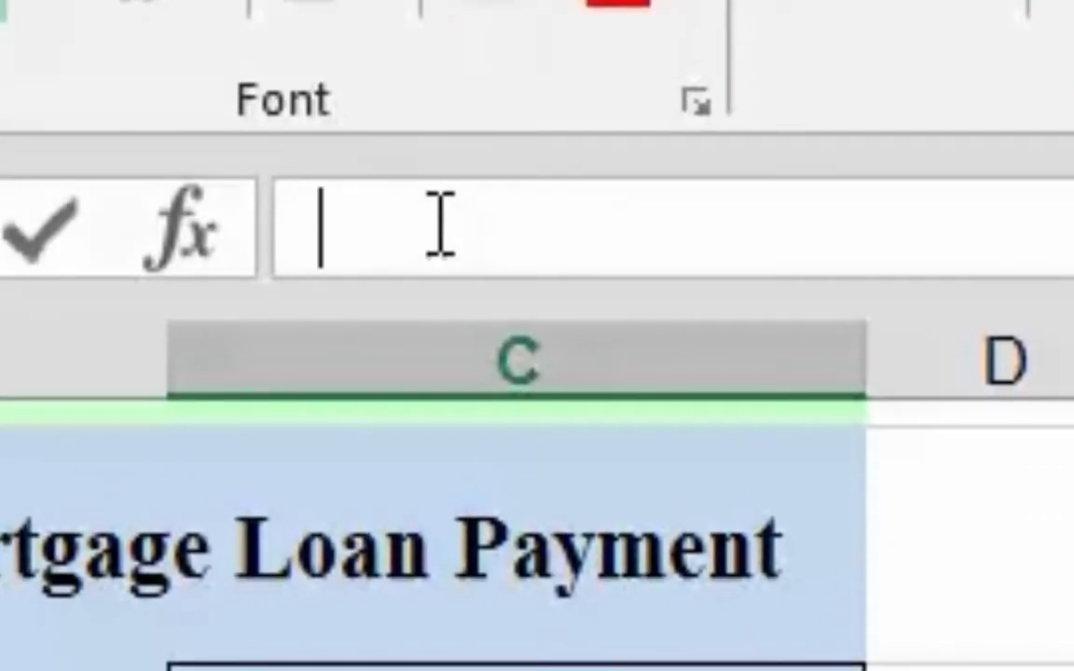
text(=su)
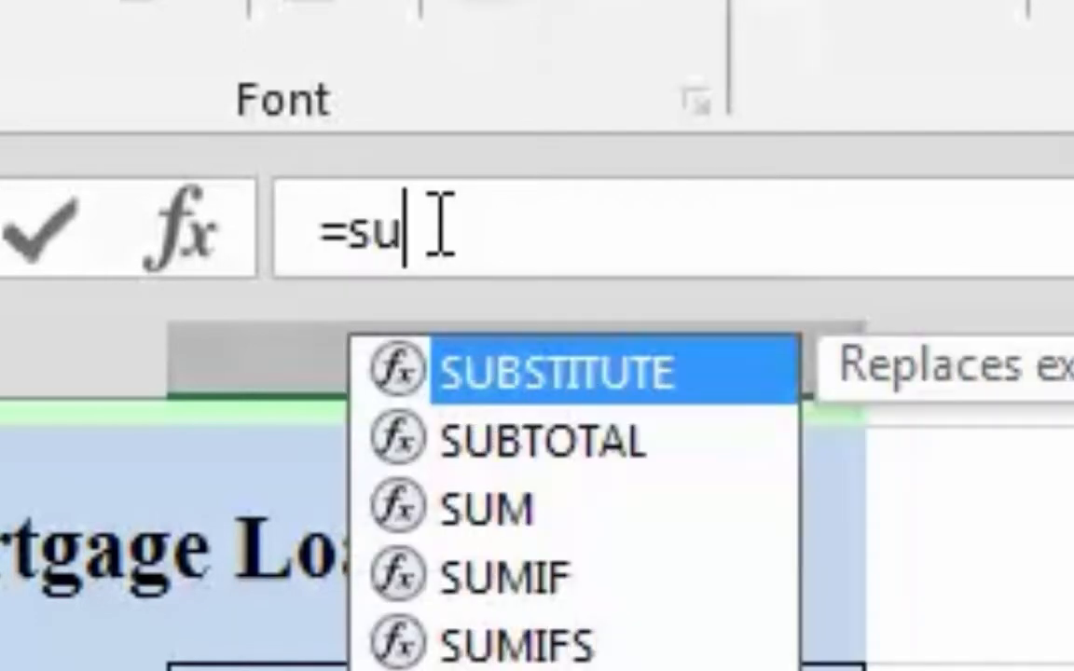
text(m()
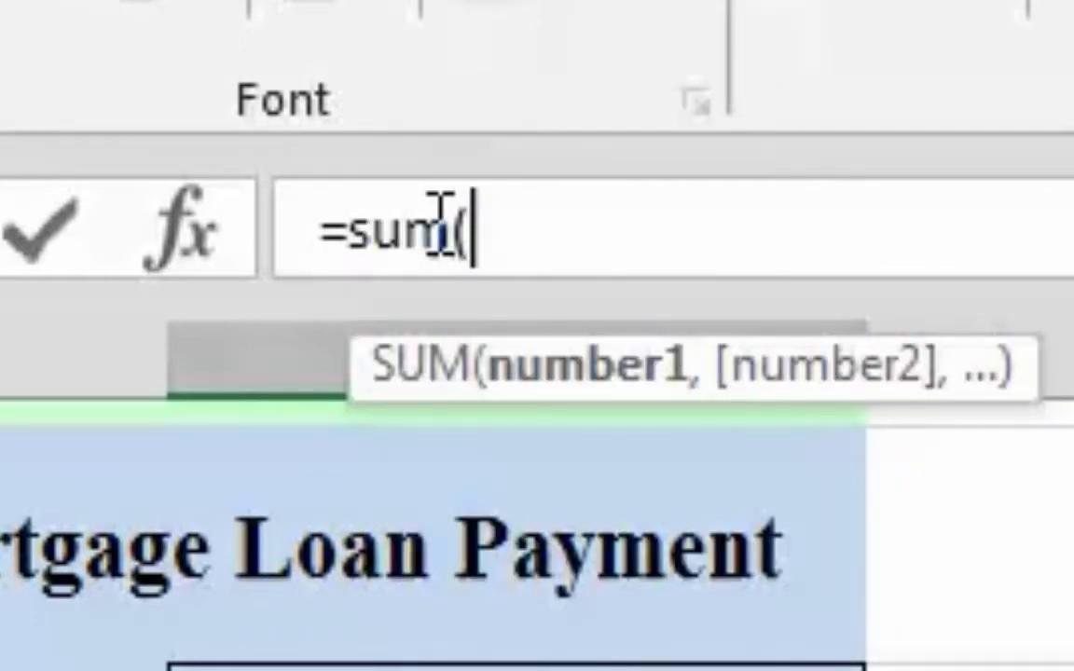
text(c2)
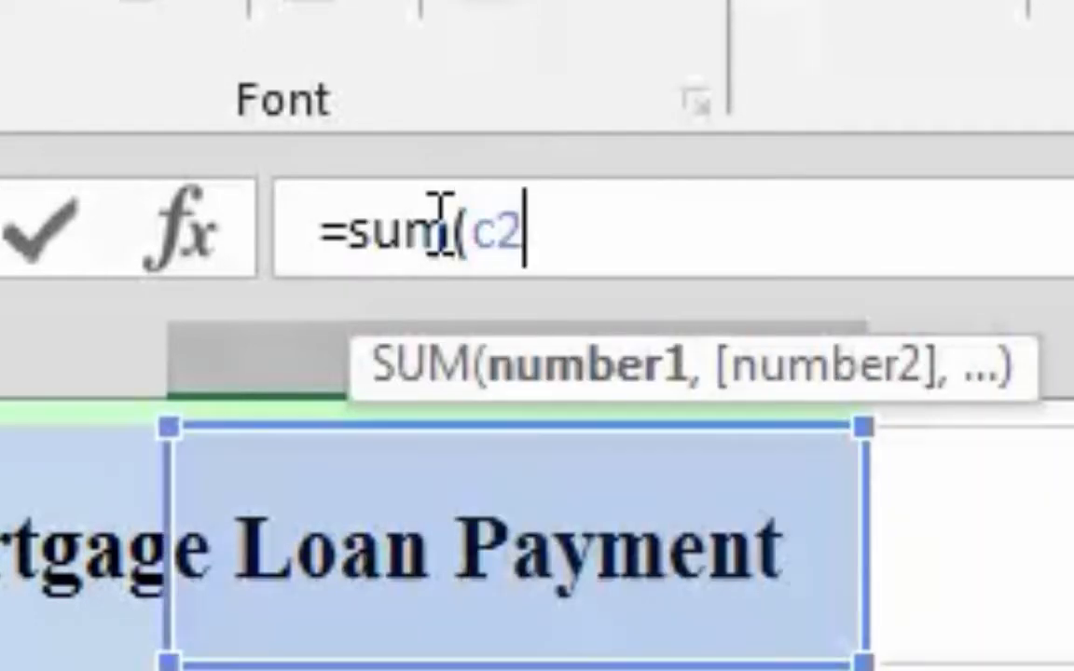
text(0)
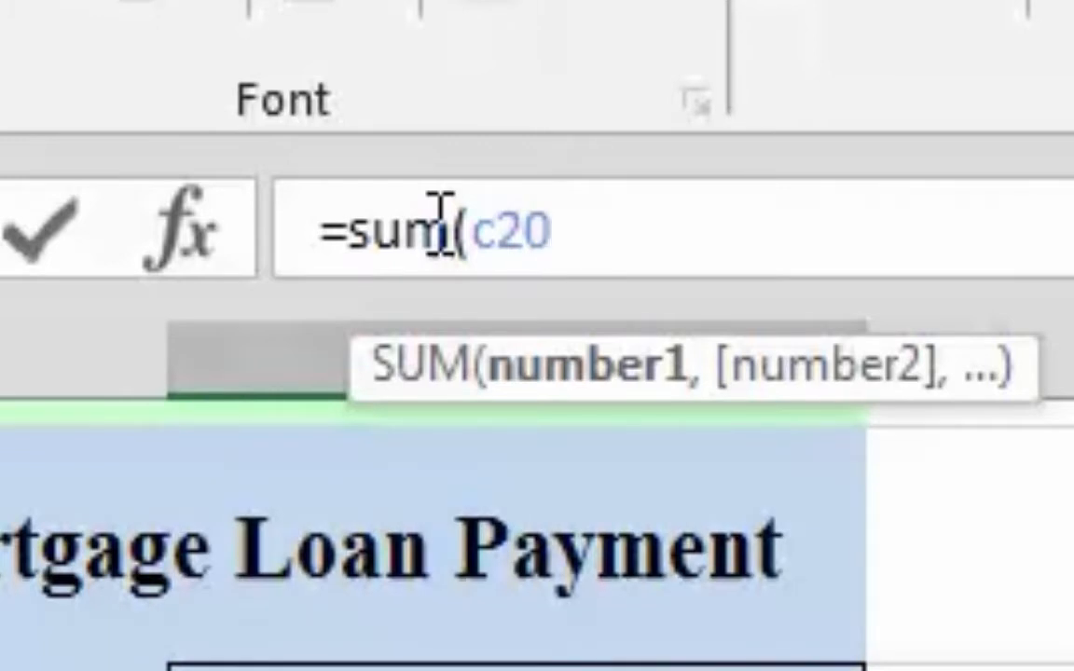
text(/)
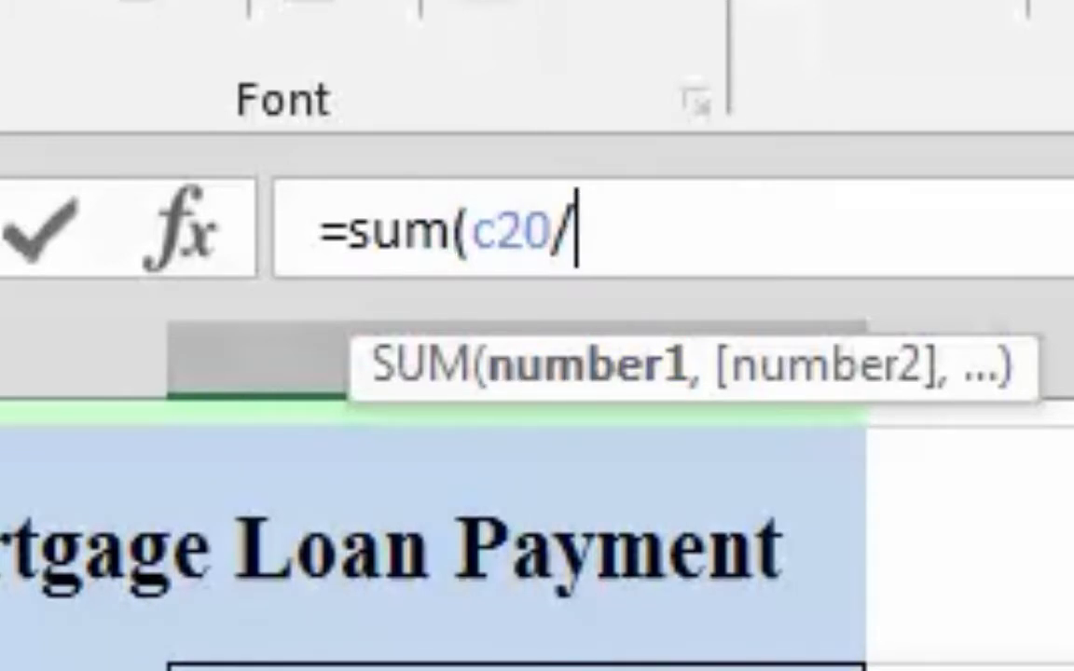
text(12)
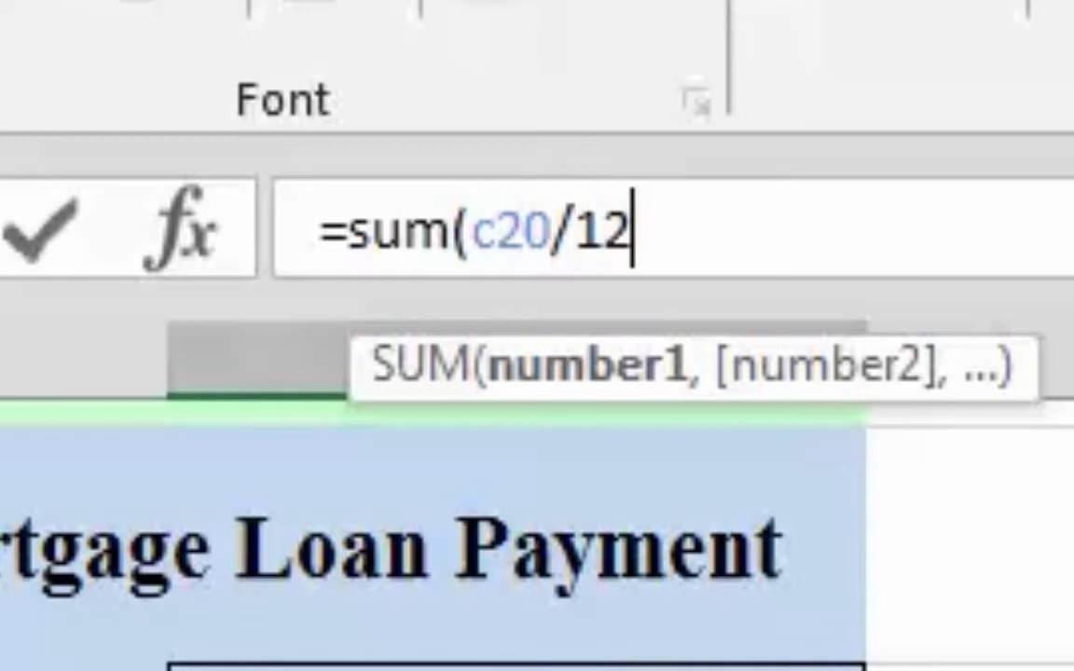
text())
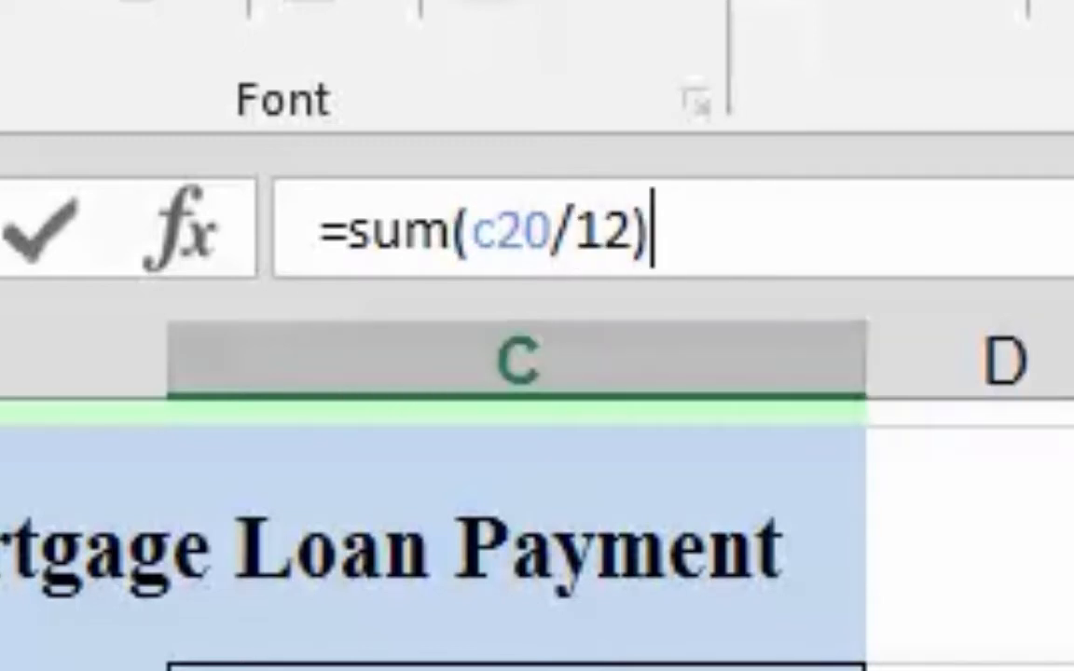
key(Return)
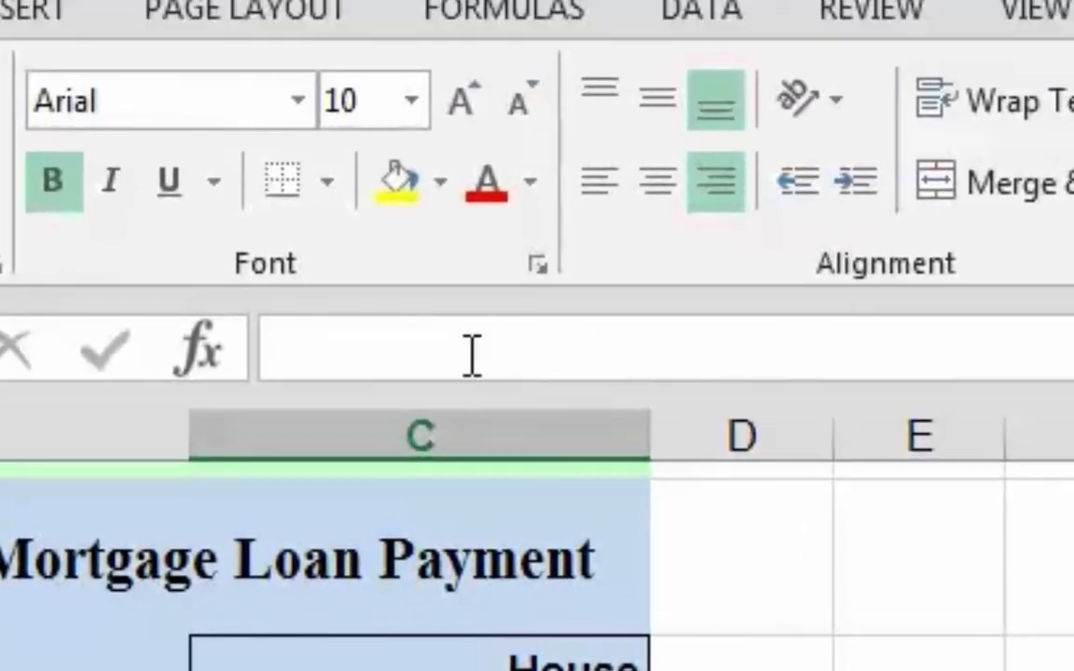
Calculate the Monthly Mortgage w/Taxes in cell C22 by adding the monthly payment and monthly taxes with =sum(c9+c21)
click(472, 354)
text(=s)
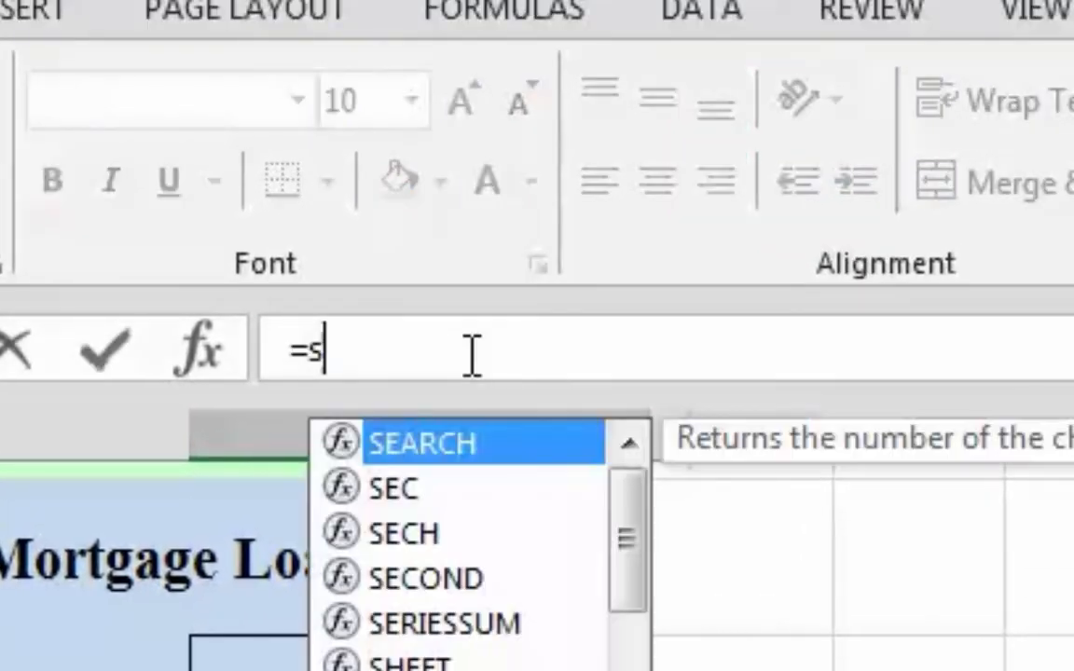
text(um()
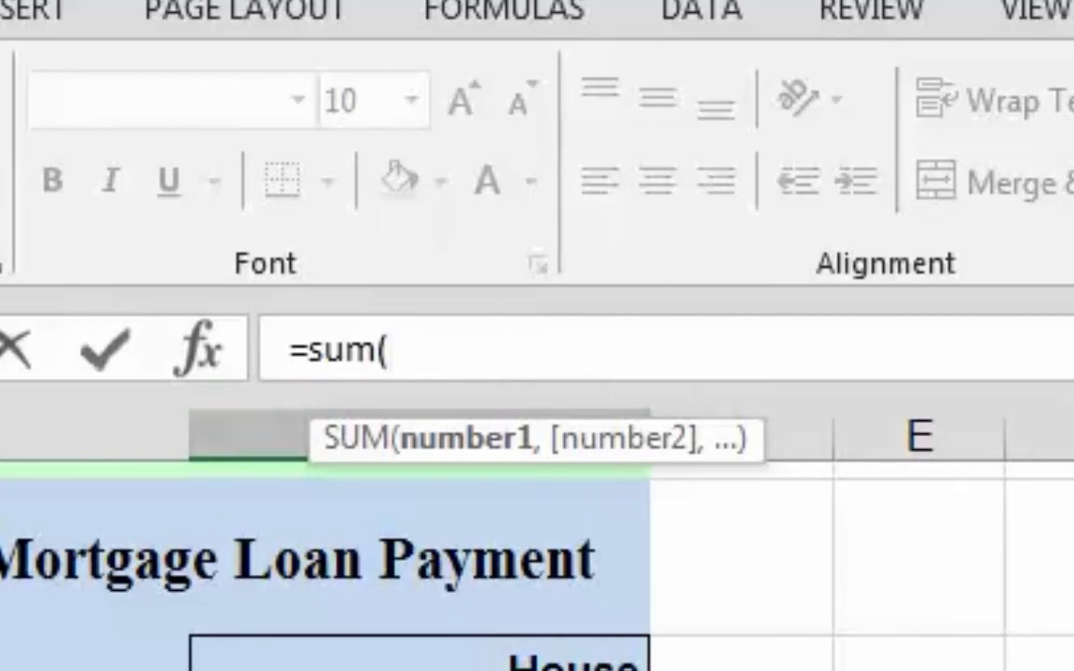
text(c9)
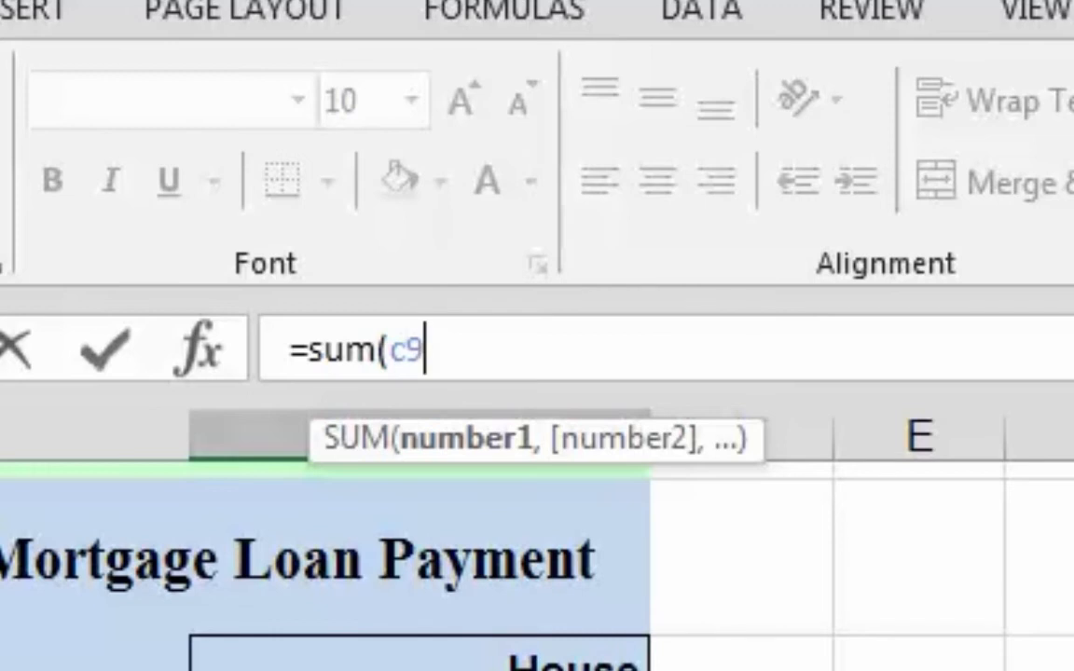
text(+)
text(c21))
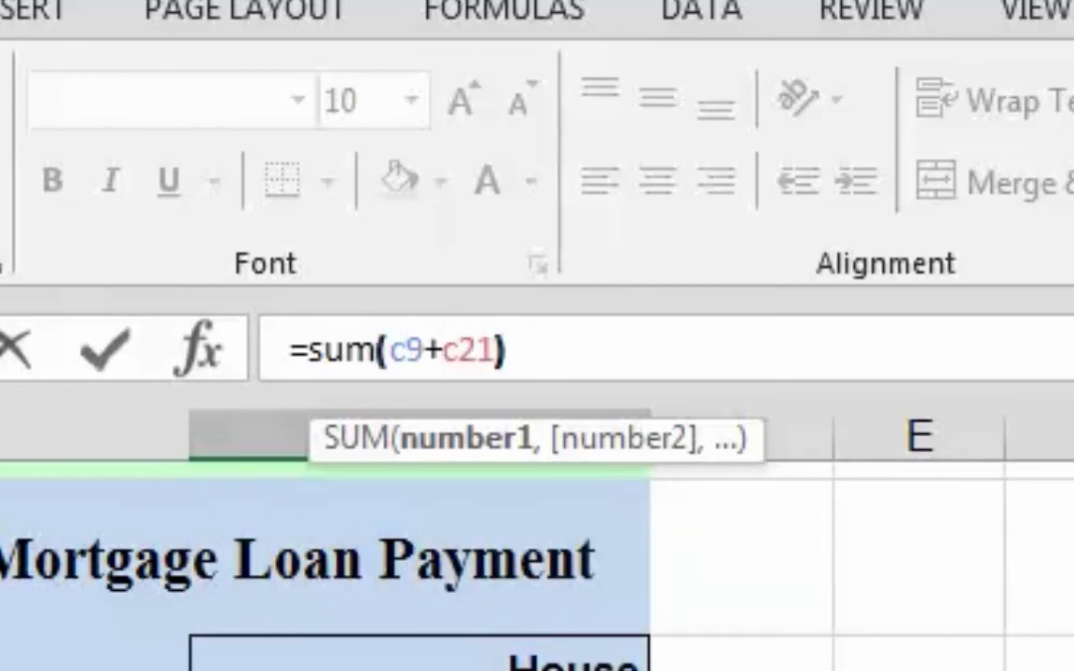
key(Return)
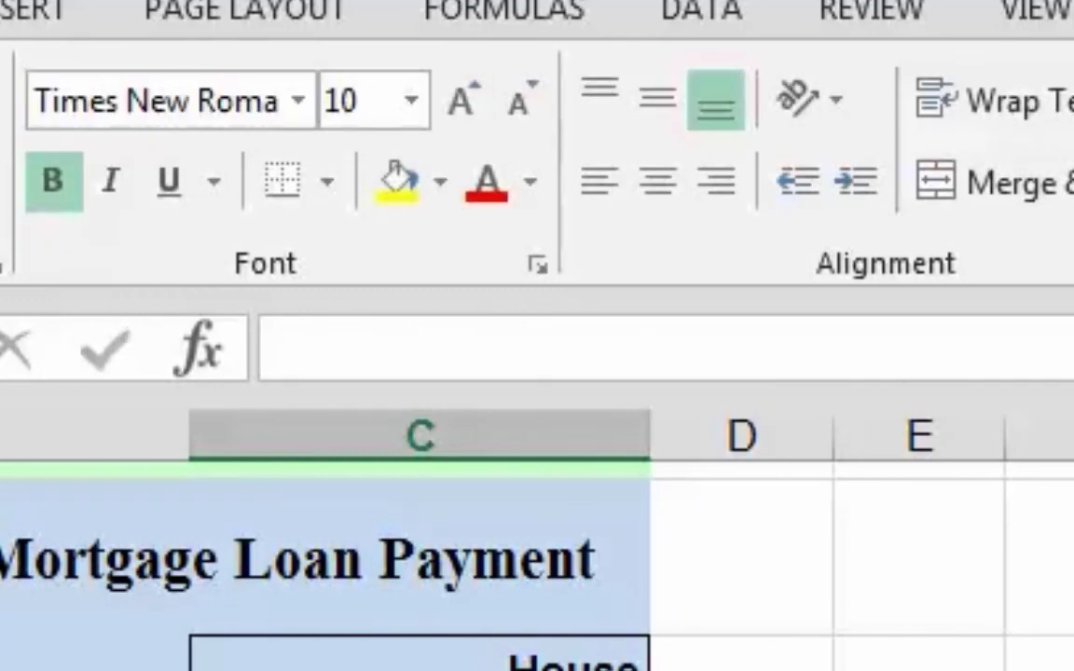